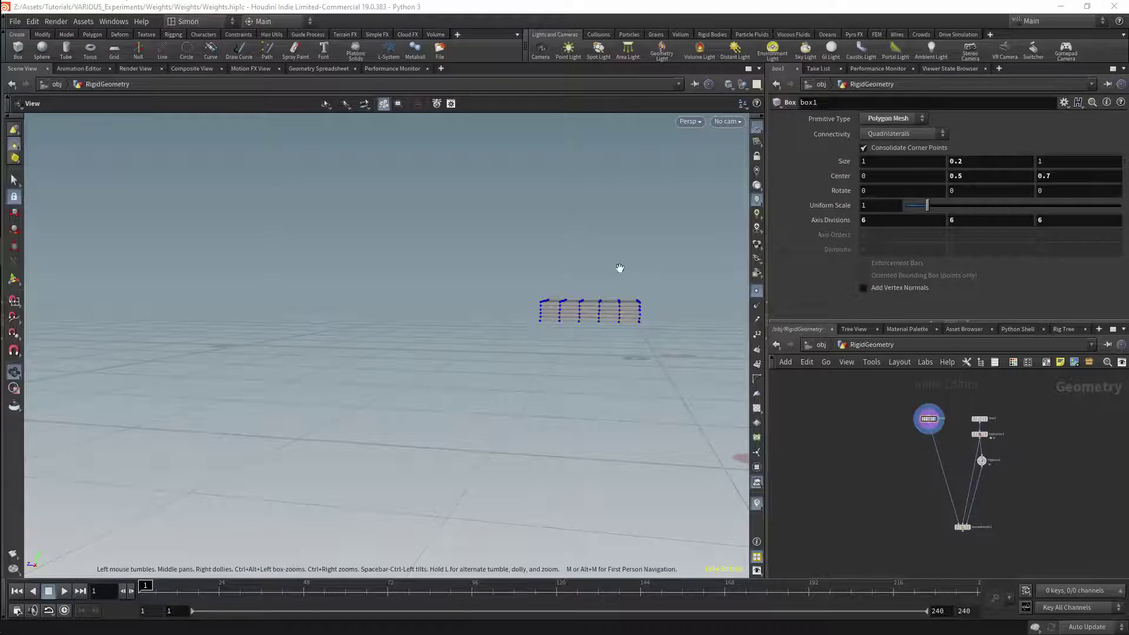
# - Examine the box geometry from an angle, and display the outputs of line1 and rigdoctor1 in turn
pyautogui.moveTo(617, 270); pyautogui.dragTo(580, 377)
pyautogui.moveTo(580, 376); pyautogui.dragTo(681, 256, button='right')
pyautogui.scroll(5, 1015, 418)
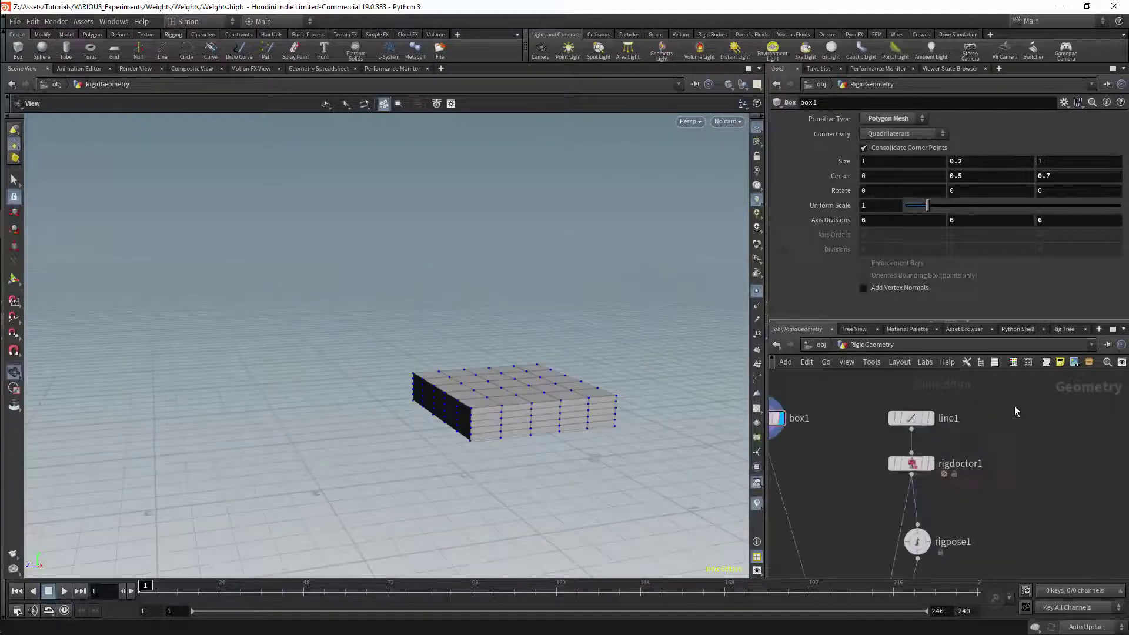
pyautogui.moveTo(975, 415); pyautogui.dragTo(1060, 419, button='middle')
pyautogui.click(1014, 467)
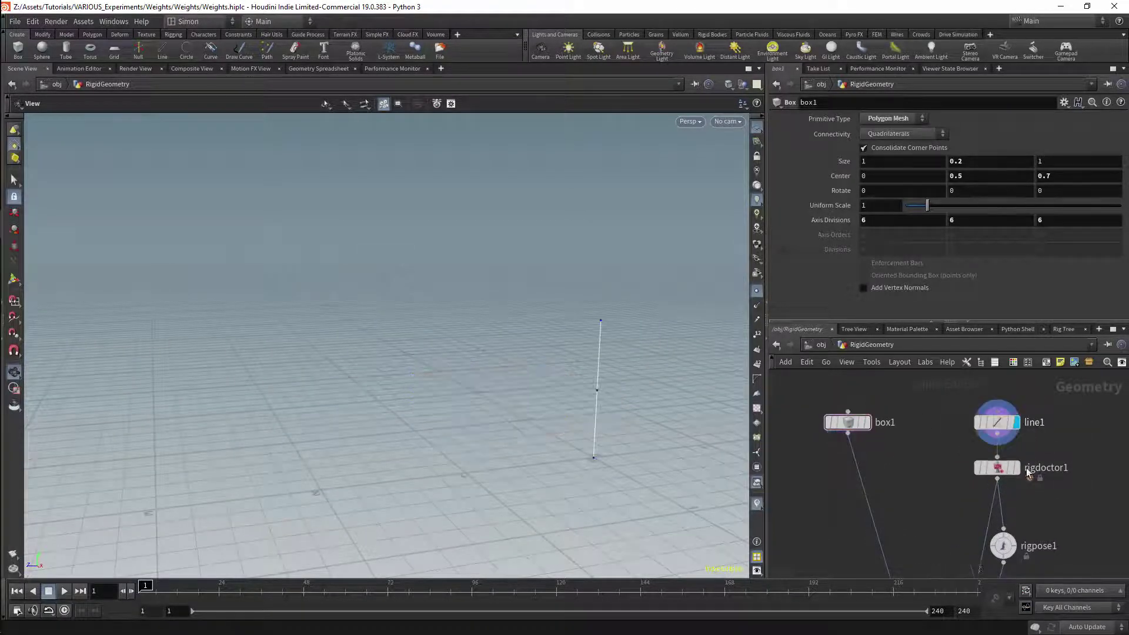
pyautogui.moveTo(1014, 468); pyautogui.dragTo(1009, 399, button='middle')
# - Reset the rotation of the point_1 transformation on rigpose1 to its default values
pyautogui.click(995, 479)
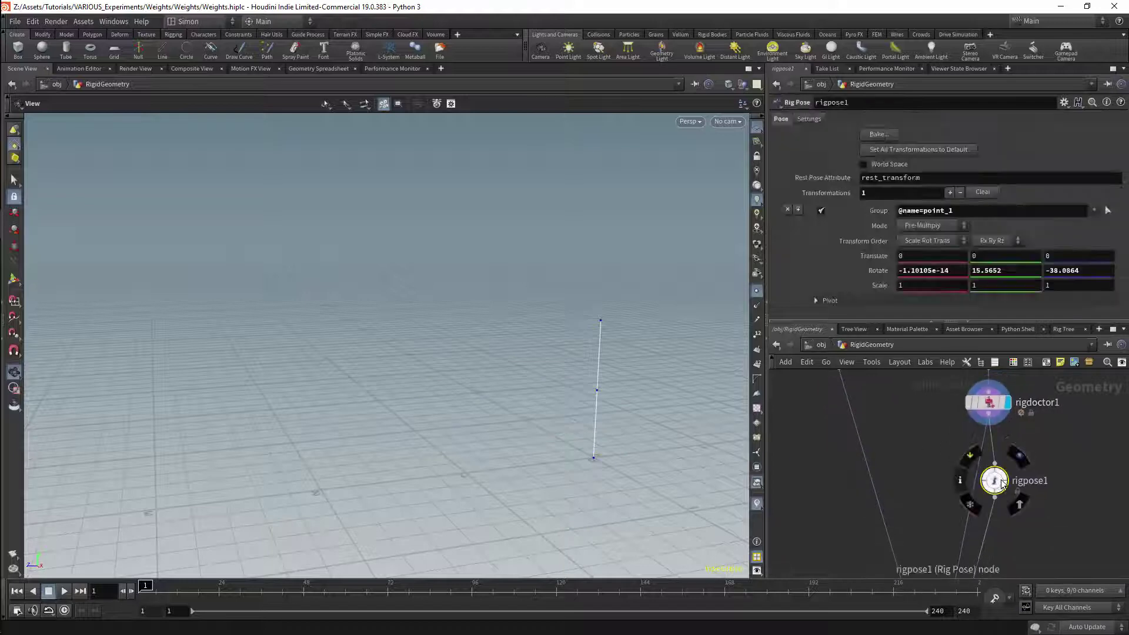
pyautogui.rightClick(879, 273)
pyautogui.click(906, 288)
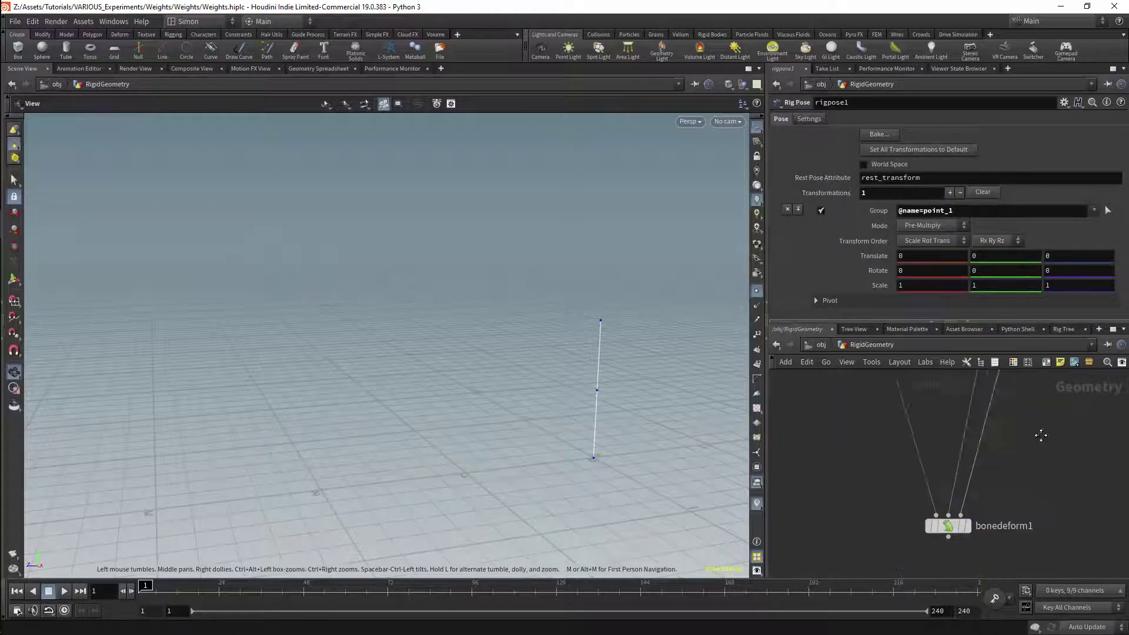
# - Review the box1 and line1 geometry in the viewport, and inspect the parameters of line1 and rigdoctor1
pyautogui.scroll(-3, 1016, 453)
pyautogui.moveTo(984, 485); pyautogui.dragTo(981, 486, button='middle')
pyautogui.click(1032, 386)
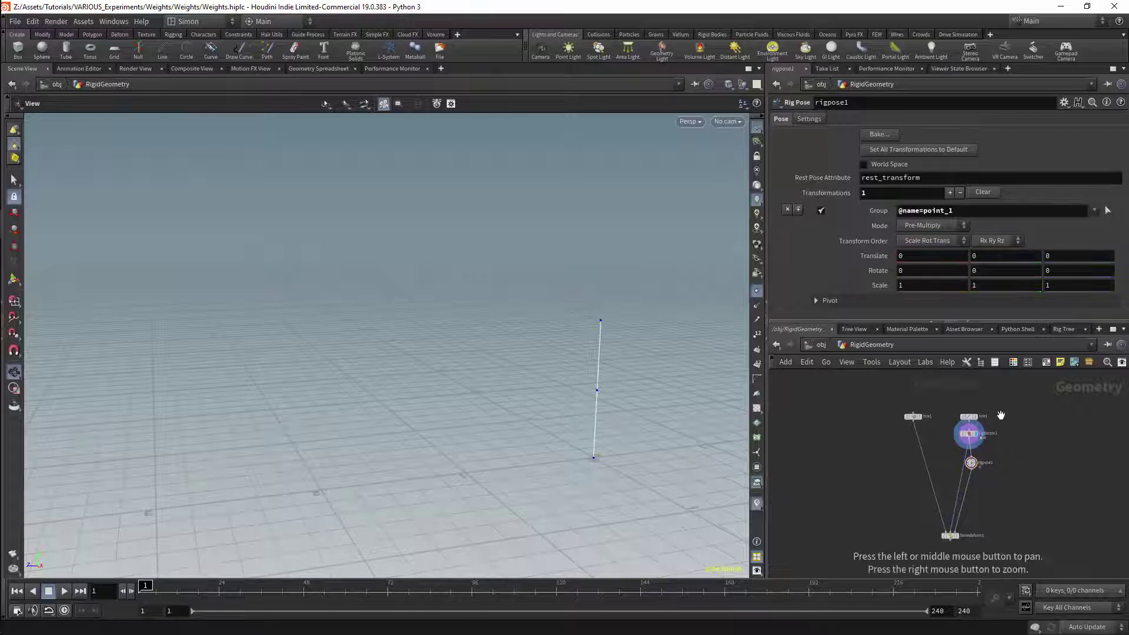
pyautogui.hotkey('space', 'h')
pyautogui.hotkey('space', 'h')
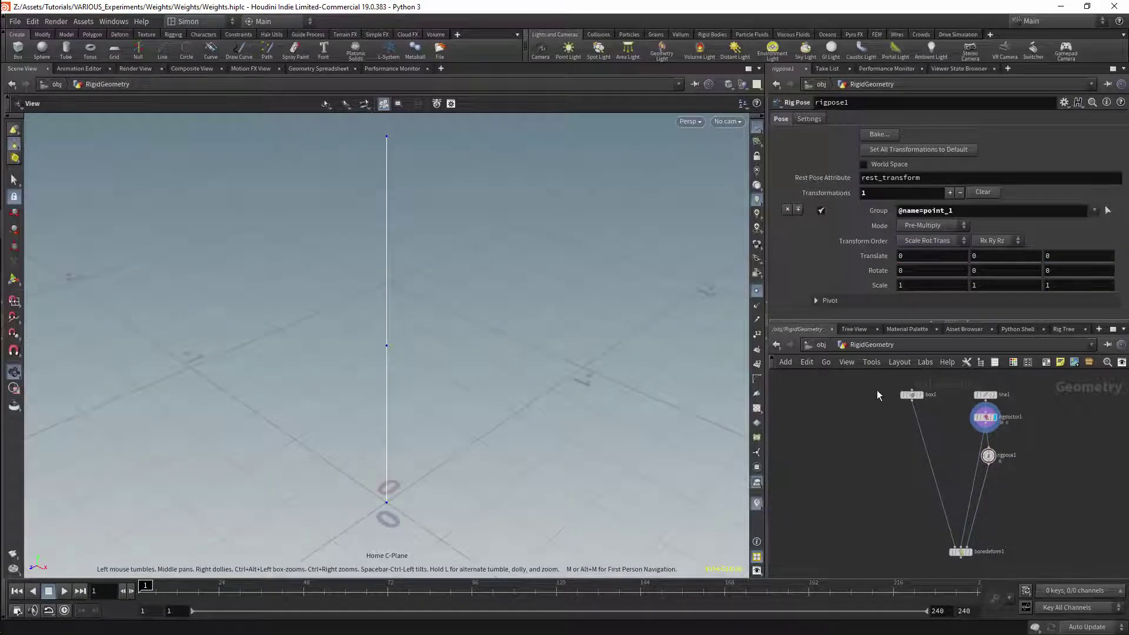
pyautogui.click(910, 395)
pyautogui.click(921, 395)
pyautogui.moveTo(544, 394); pyautogui.dragTo(433, 358)
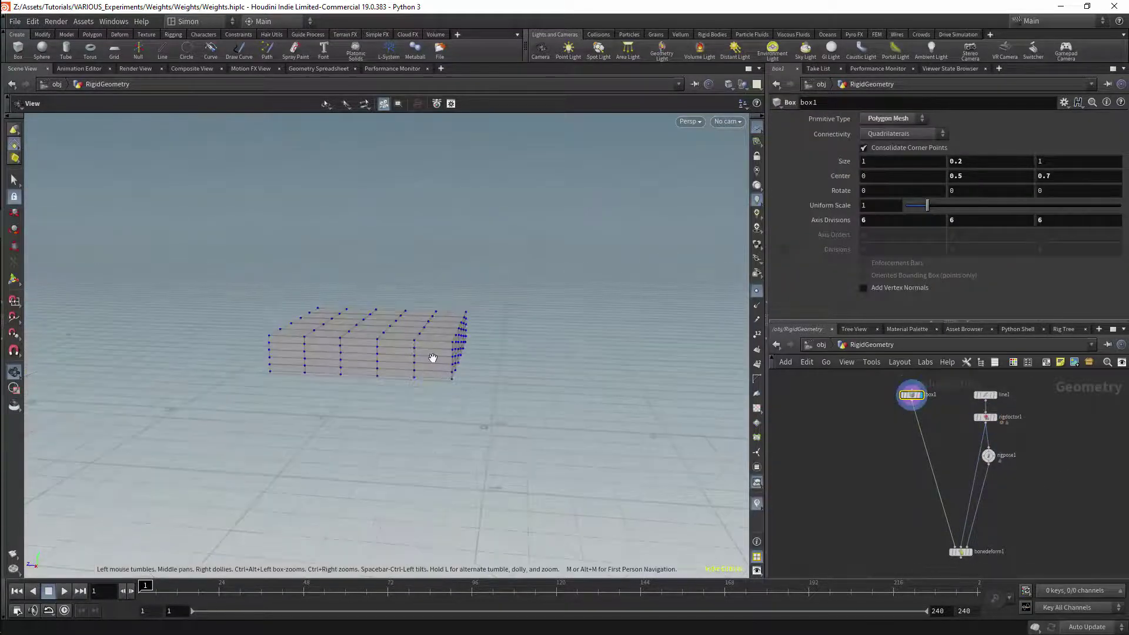
pyautogui.click(983, 395)
pyautogui.click(994, 394)
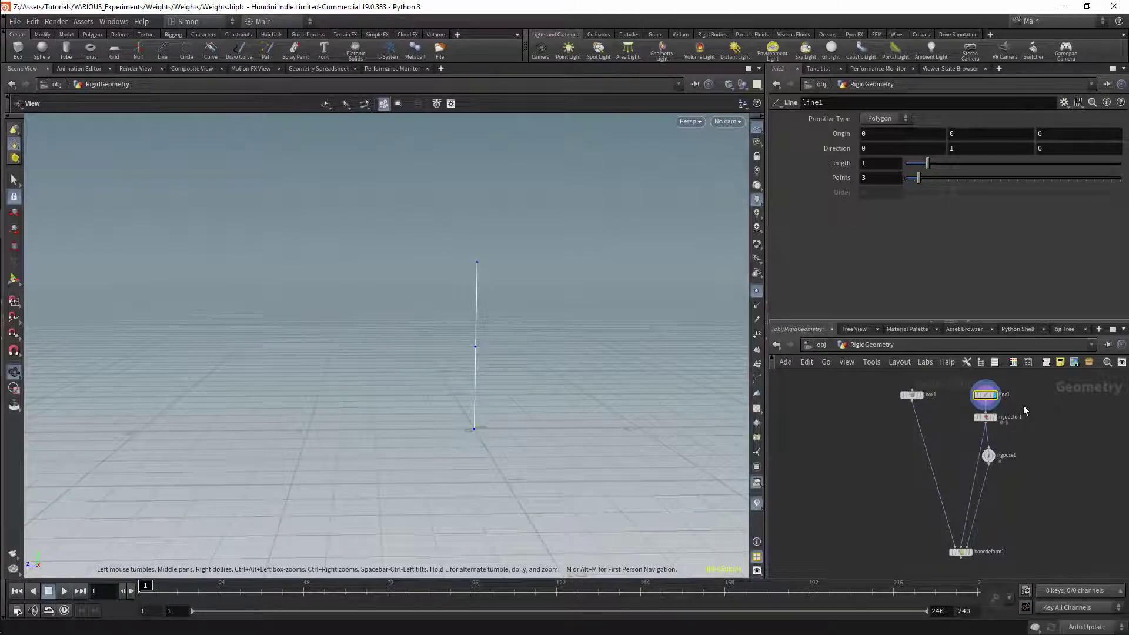
pyautogui.click(986, 417)
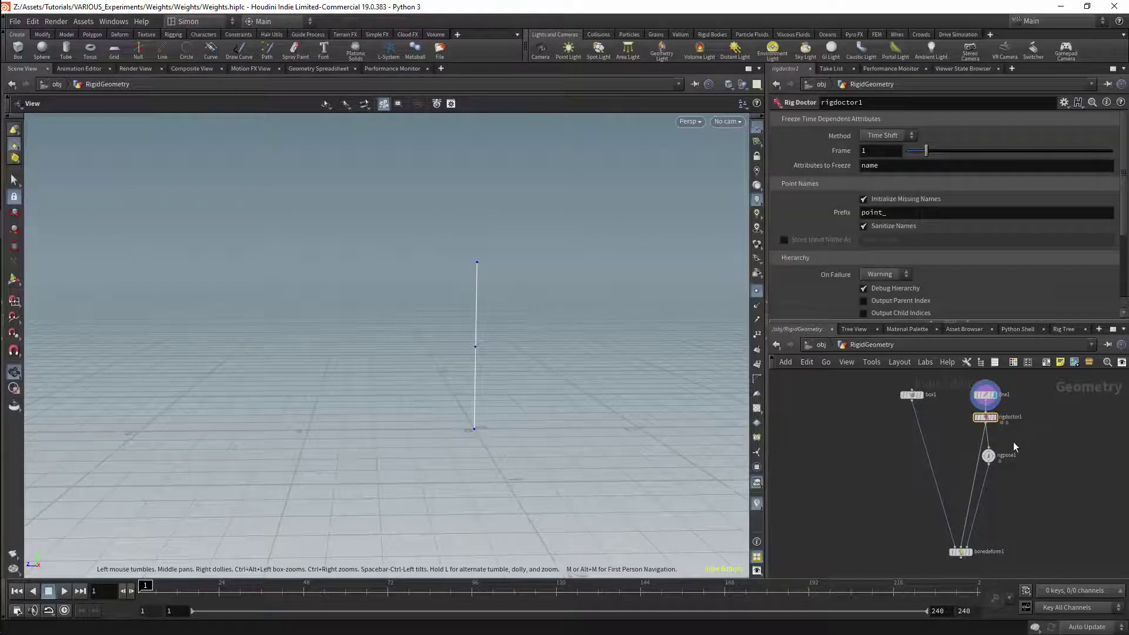
# - Pose the middle joint point_1 in rigpose1 by rotating it about -29 degrees around X
pyautogui.click(988, 455)
pyautogui.press('Return')
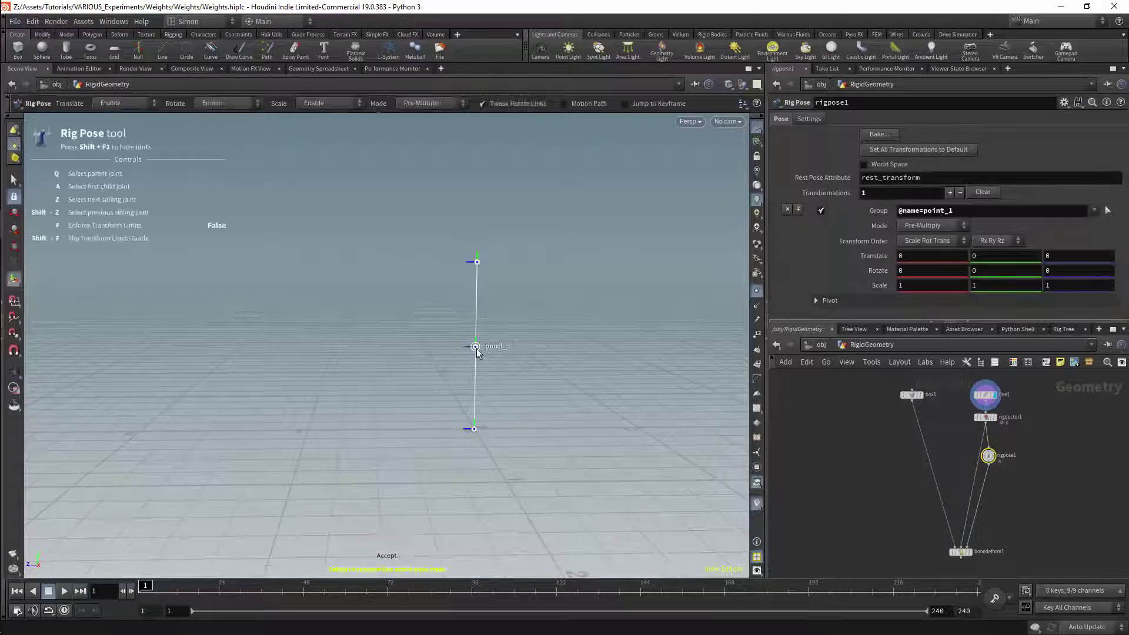
pyautogui.click(475, 346)
pyautogui.moveTo(435, 297); pyautogui.dragTo(470, 282)
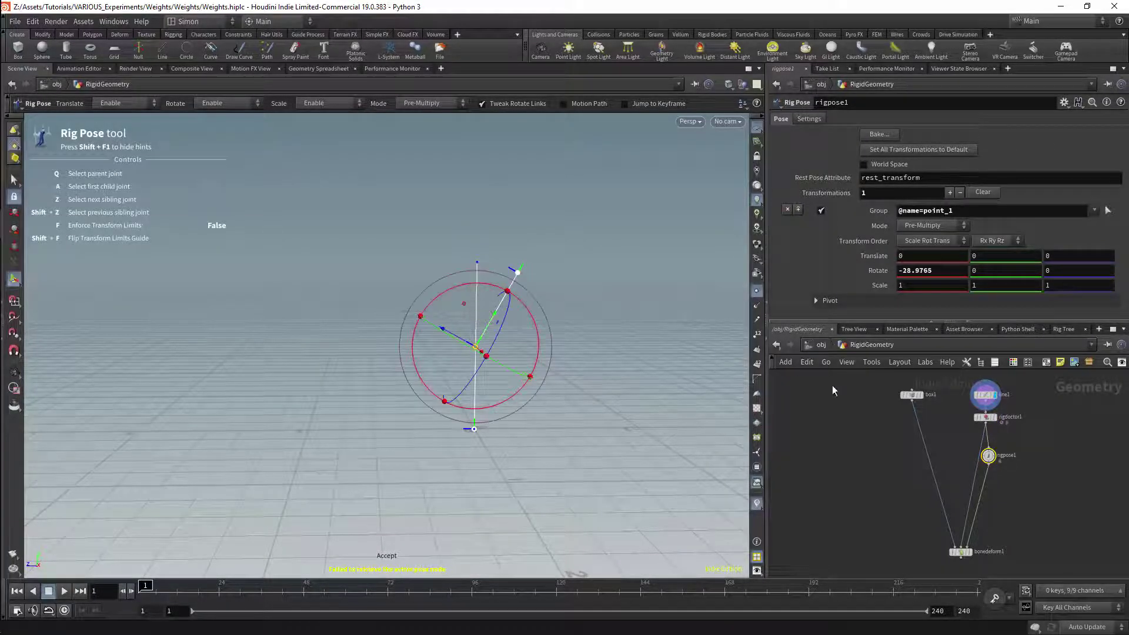
# - Display the output of the bonedeform1 node
pyautogui.click(975, 552)
pyautogui.click(962, 551)
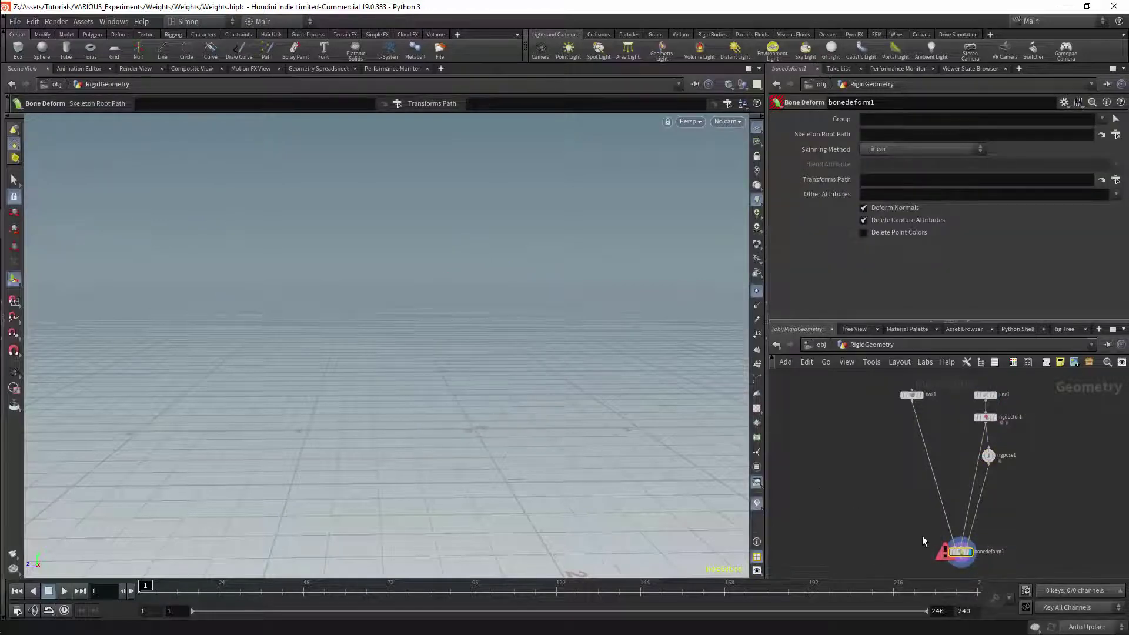
pyautogui.scroll(-5, 999, 442)
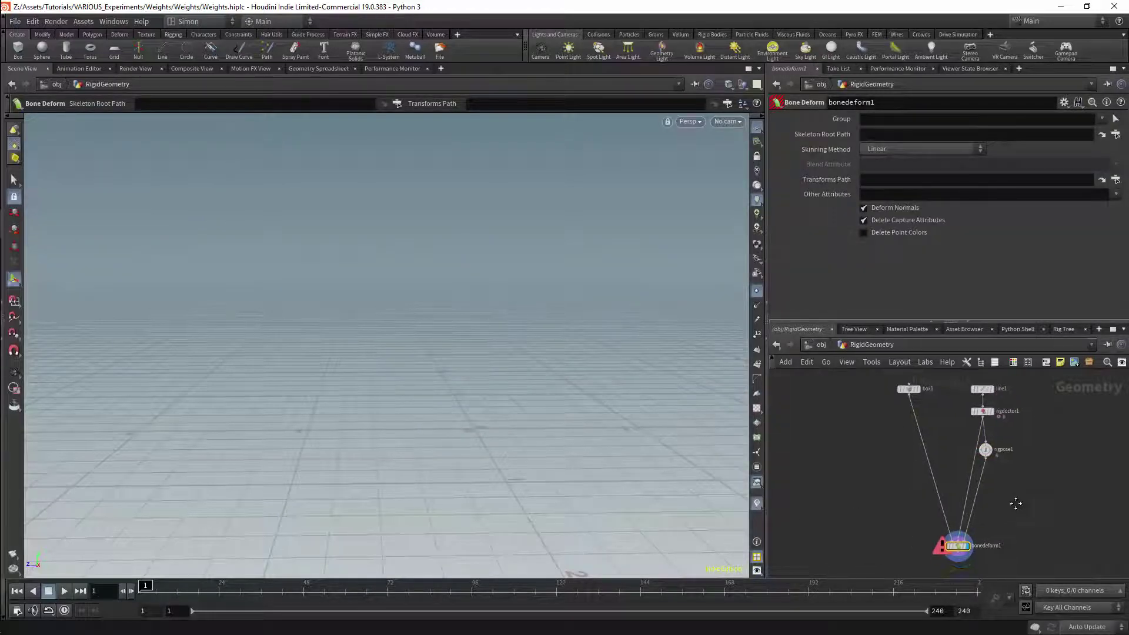
pyautogui.rightClick(1000, 449)
pyautogui.click(1036, 429)
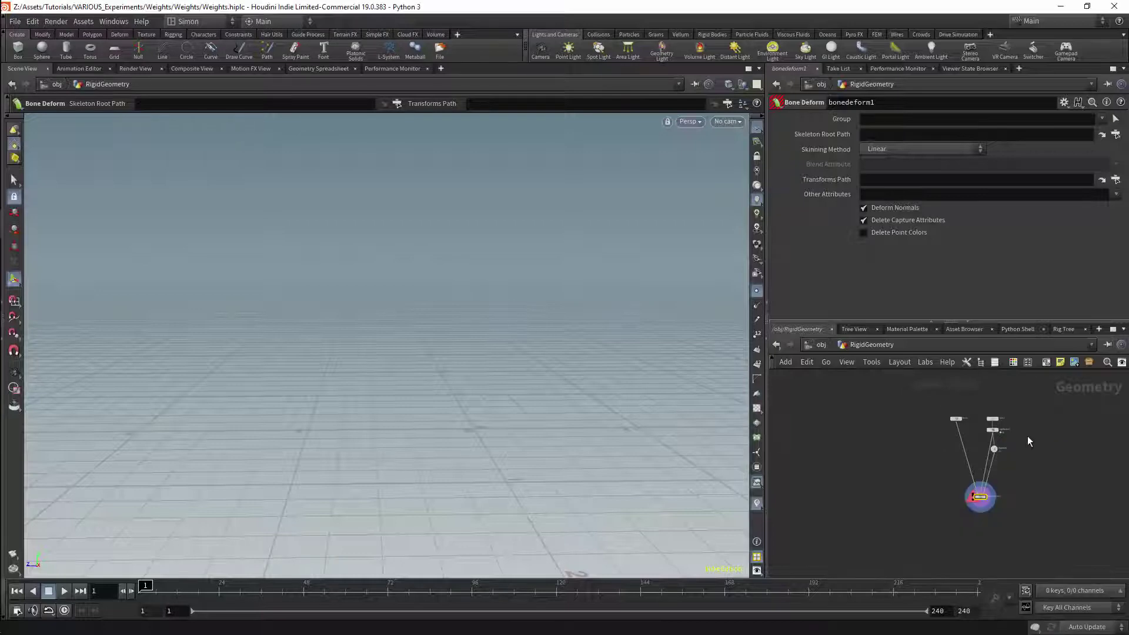
# - Insert a Pack node on the wire between box1 and bonedeform1, aligned beneath box1
pyautogui.moveTo(999, 466); pyautogui.dragTo(1032, 419, button='middle')
pyautogui.moveTo(1033, 421); pyautogui.dragTo(1080, 395, button='right')
pyautogui.moveTo(1030, 437); pyautogui.dragTo(1011, 484, button='middle')
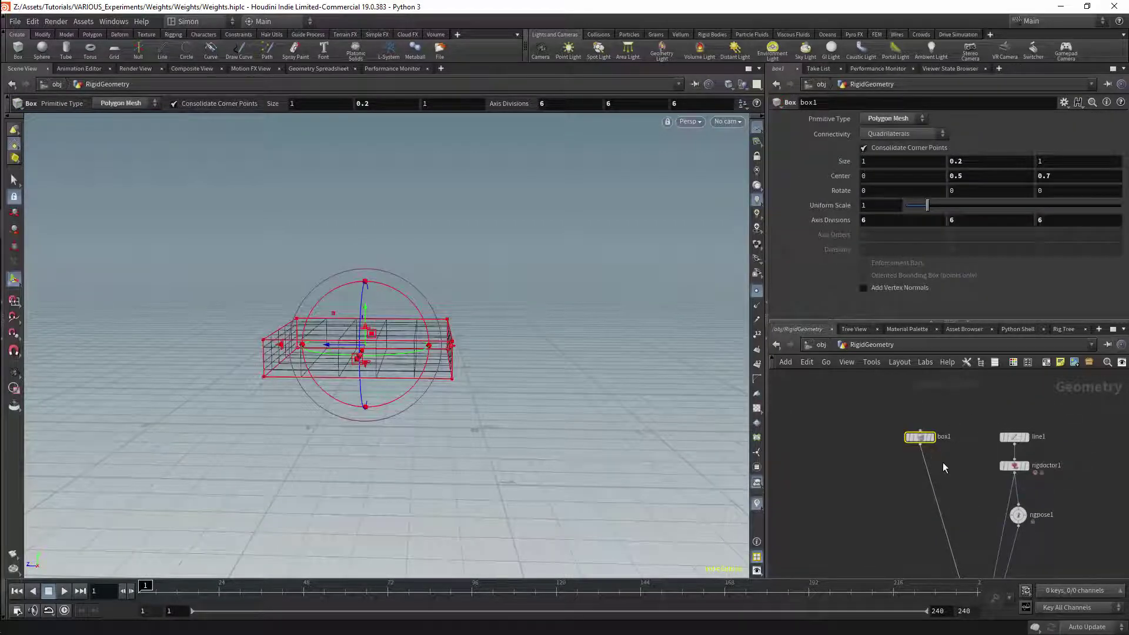
pyautogui.press('Tab')
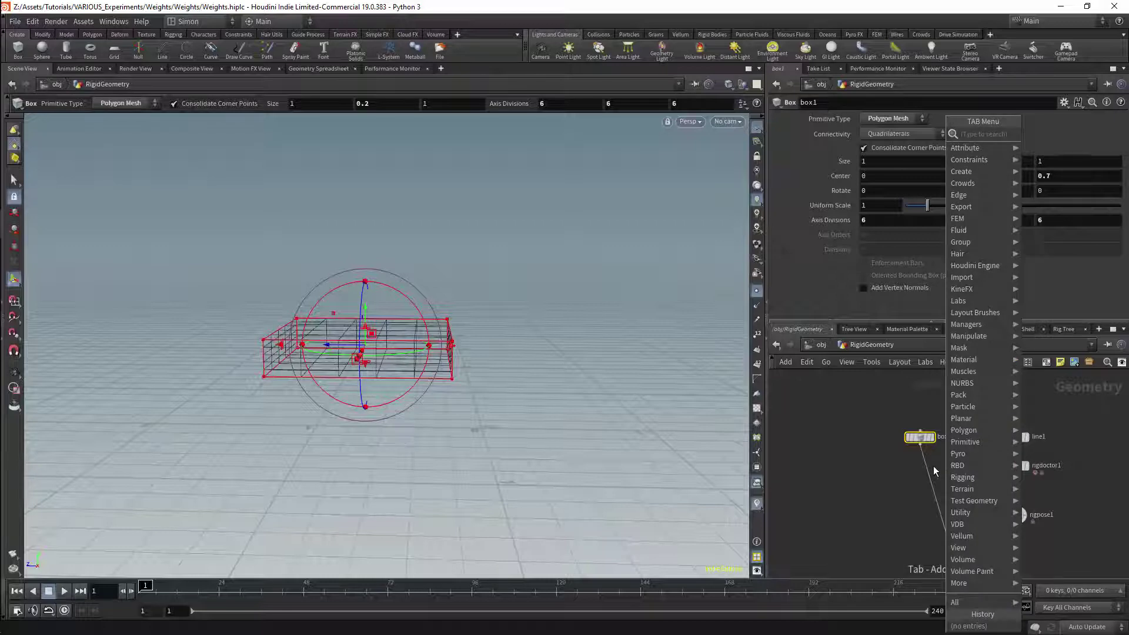
pyautogui.write('pack')
pyautogui.press('Return')
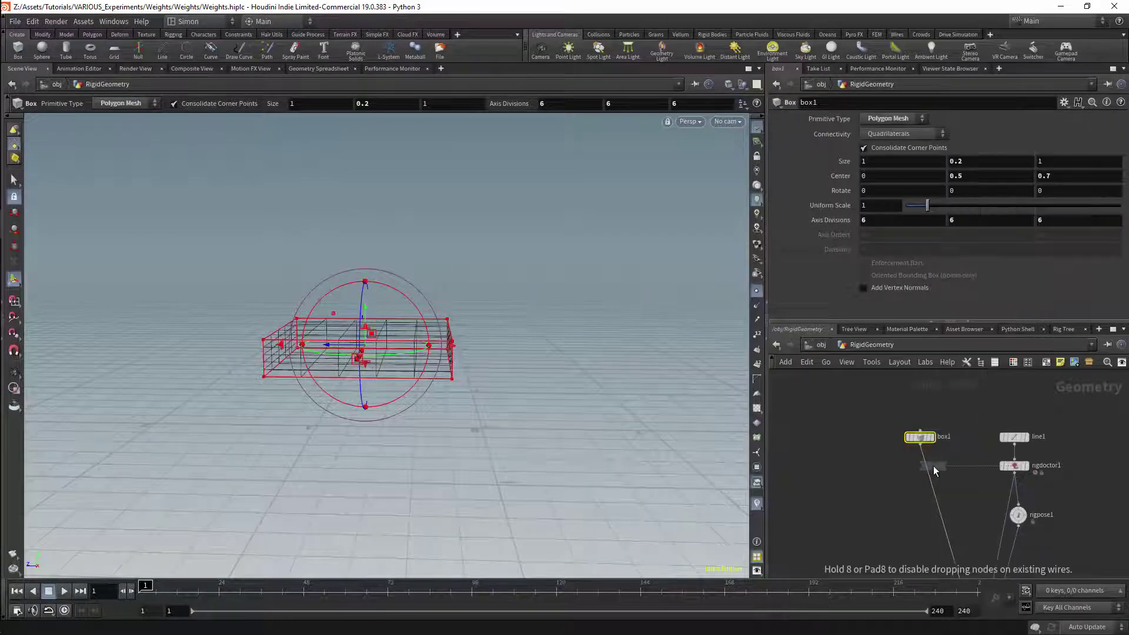
pyautogui.click(919, 472)
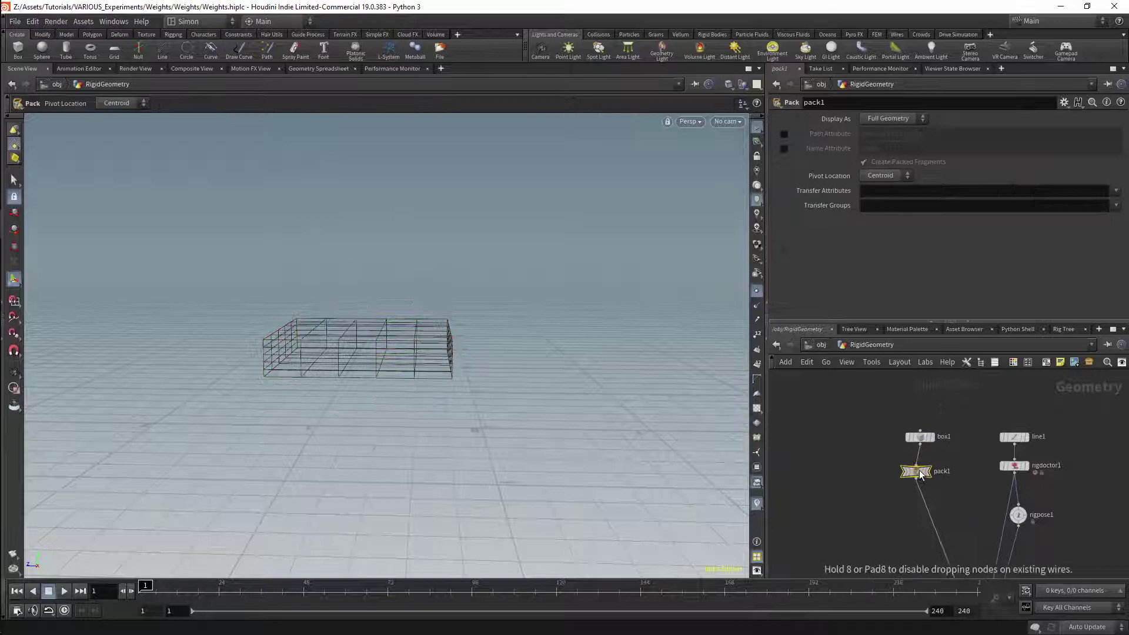
pyautogui.moveTo(921, 474); pyautogui.dragTo(925, 469)
pyautogui.moveTo(955, 485)
pyautogui.mouseDown(button='middle')
pyautogui.moveTo(953, 381)
pyautogui.moveTo(951, 484)
pyautogui.moveTo(946, 474)
pyautogui.mouseUp(button='middle')
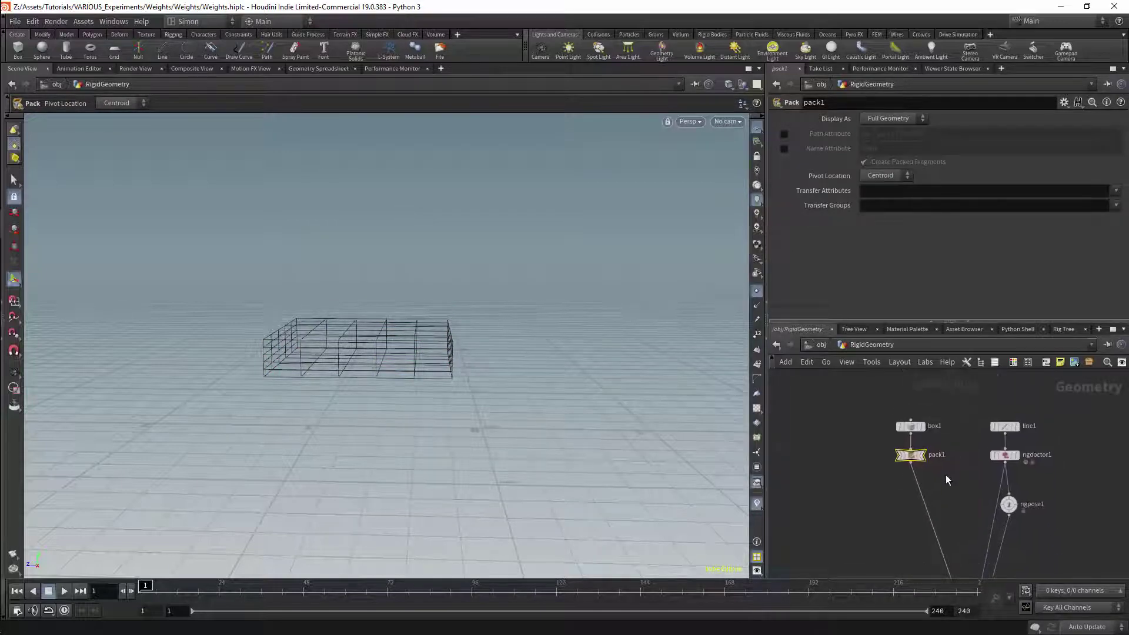
pyautogui.moveTo(921, 456); pyautogui.dragTo(921, 465)
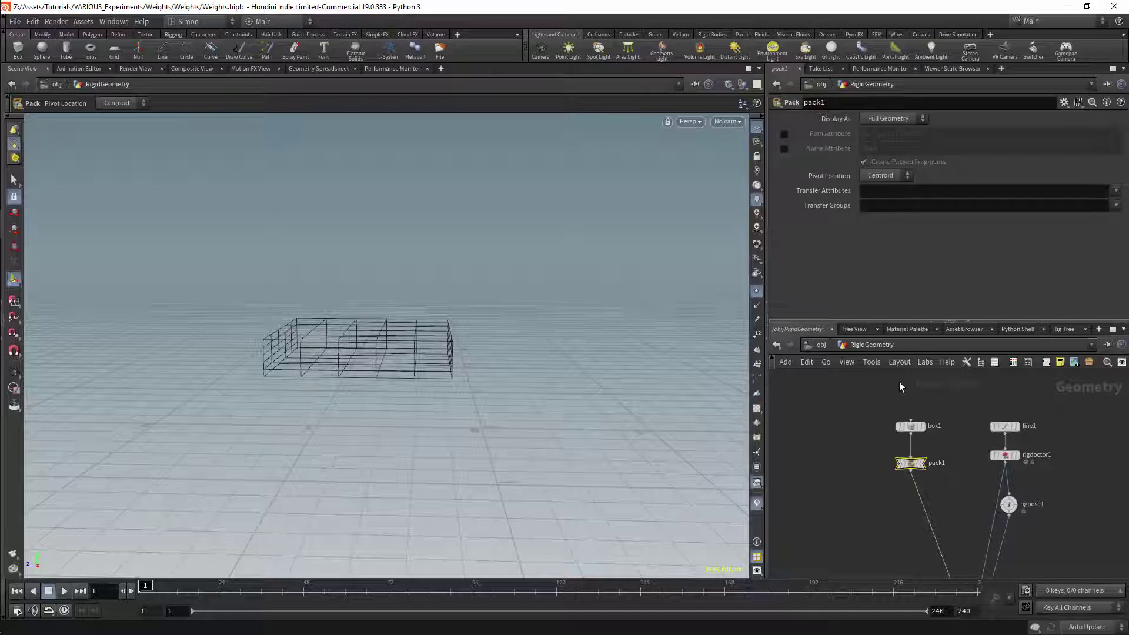
# - Insert a Name node between box1 and pack1, with group * and the name box
pyautogui.press('Tab')
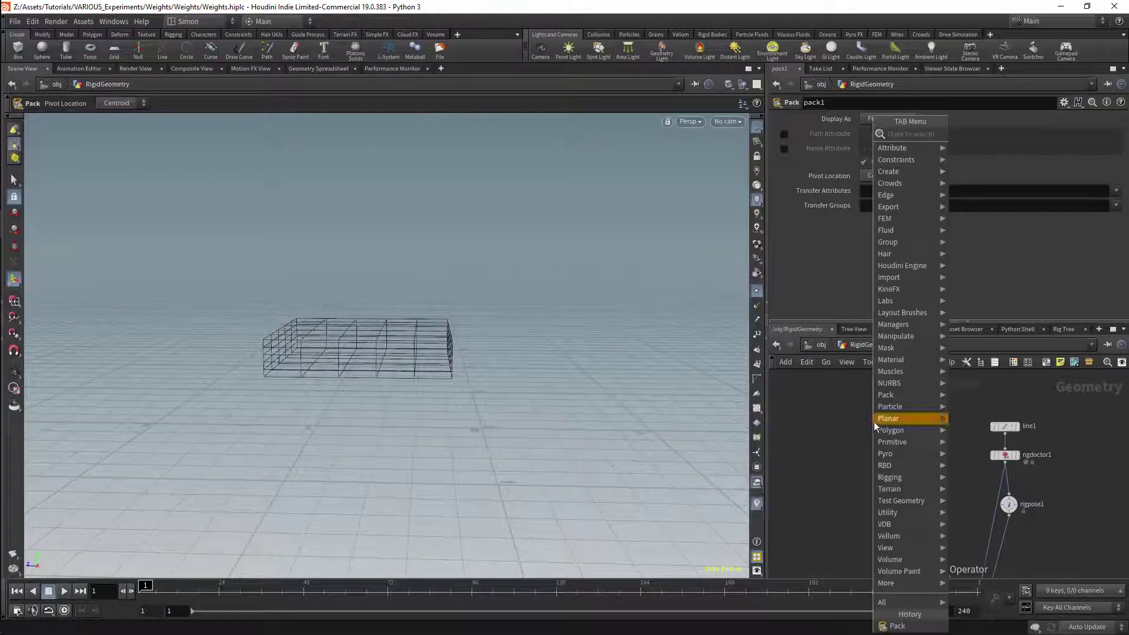
pyautogui.press('Escape')
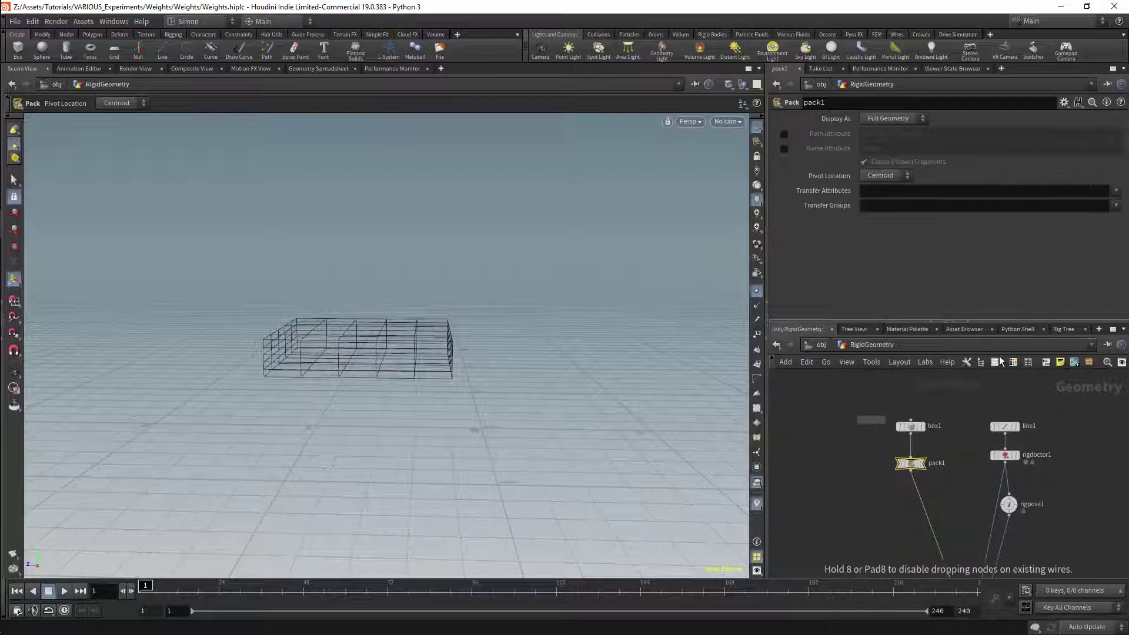
pyautogui.click(915, 453)
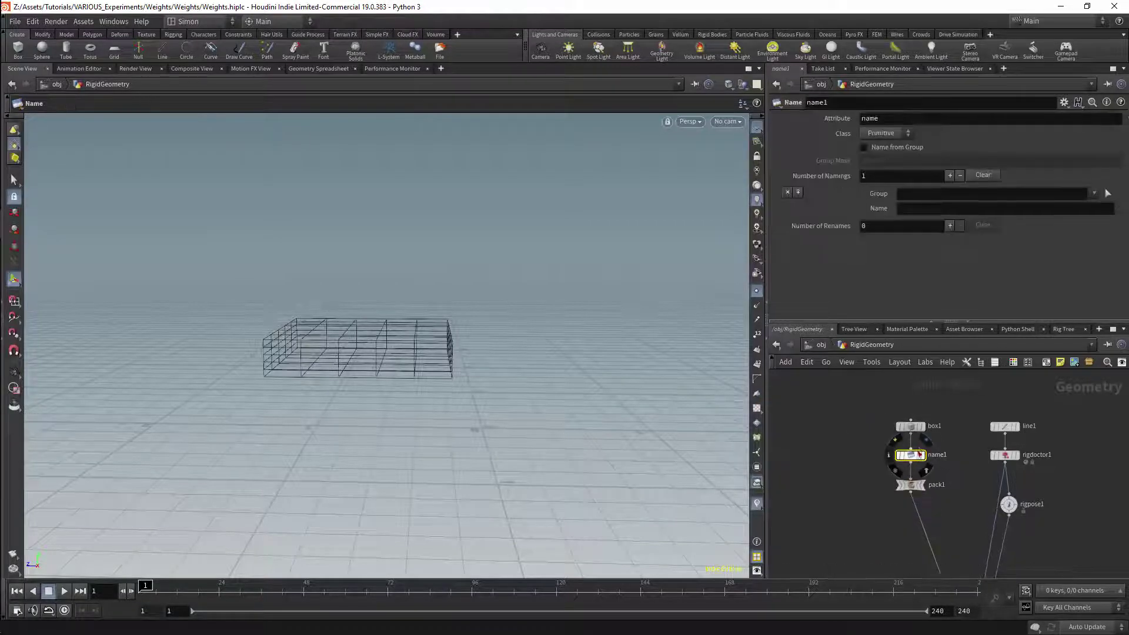
pyautogui.click(908, 208)
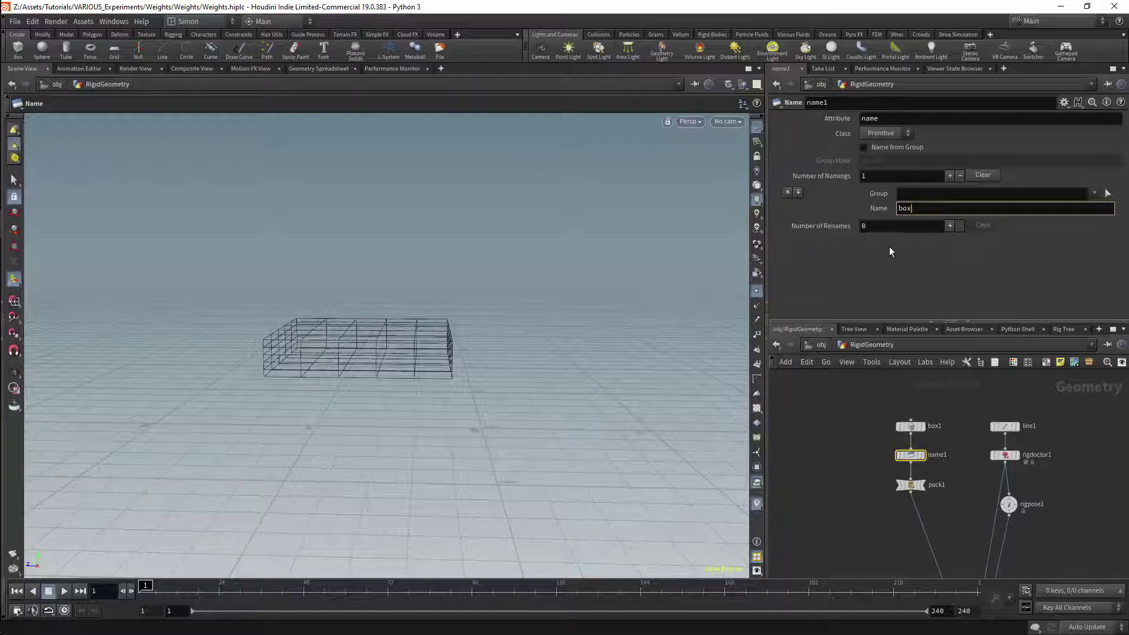
pyautogui.click(896, 193)
pyautogui.write('*')
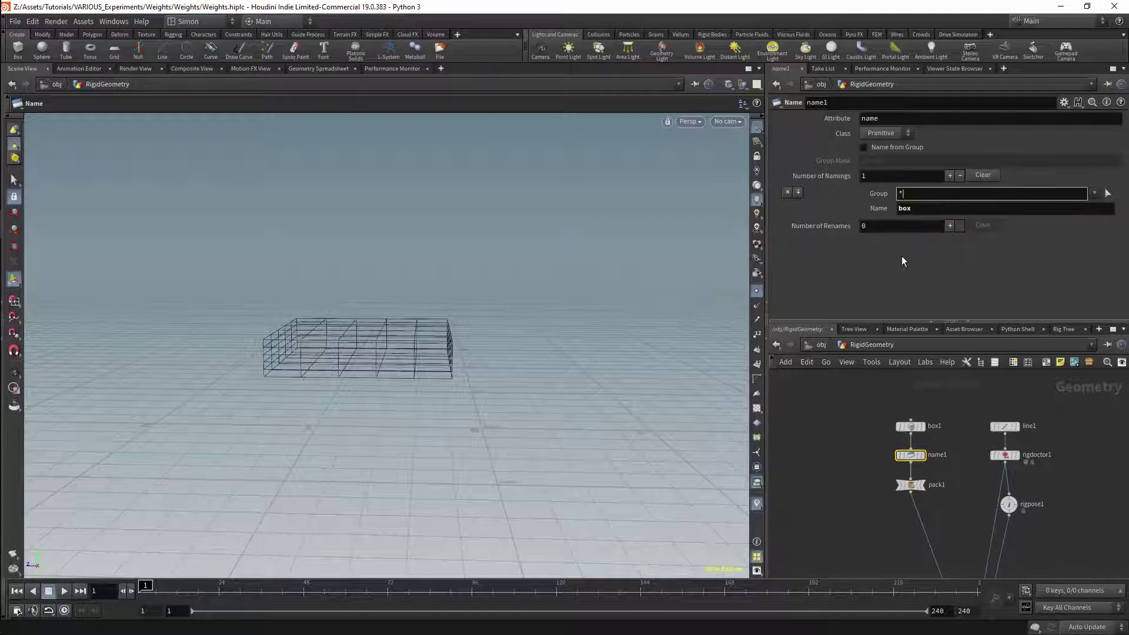
pyautogui.click(1000, 119)
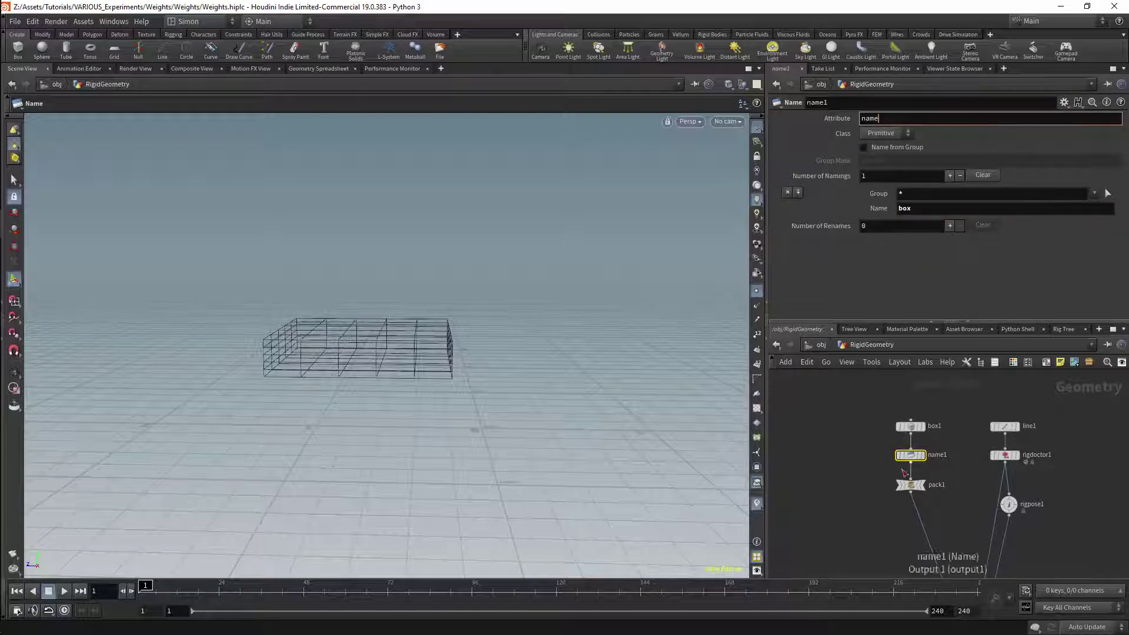
# - Enable the Name Attribute on pack1 and set its Transfer Attributes to name
pyautogui.click(911, 484)
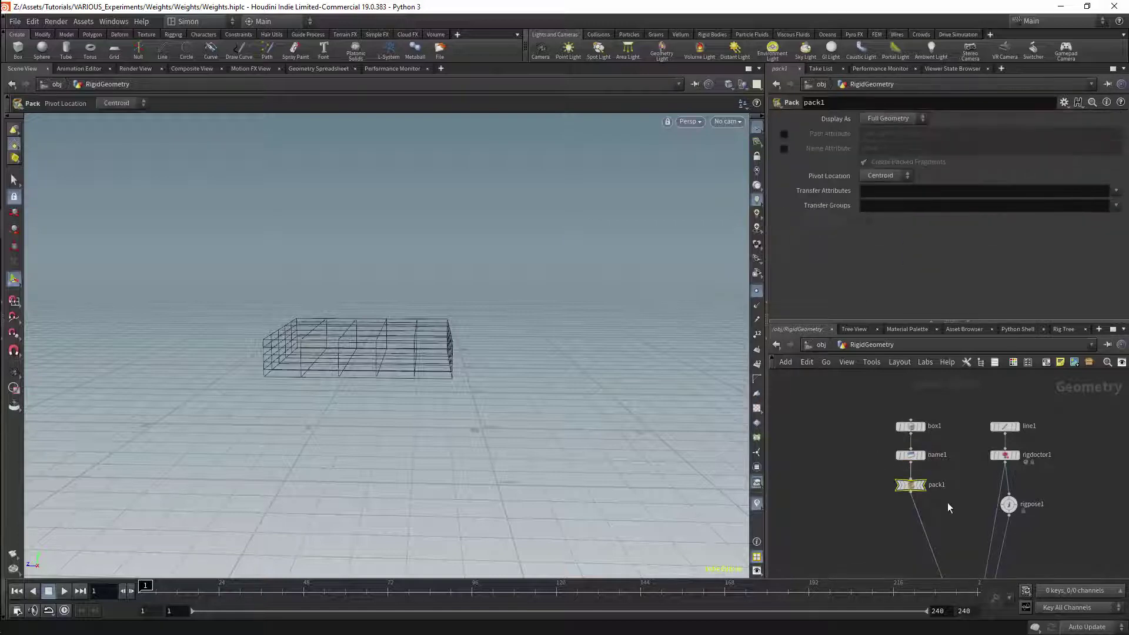
pyautogui.click(783, 149)
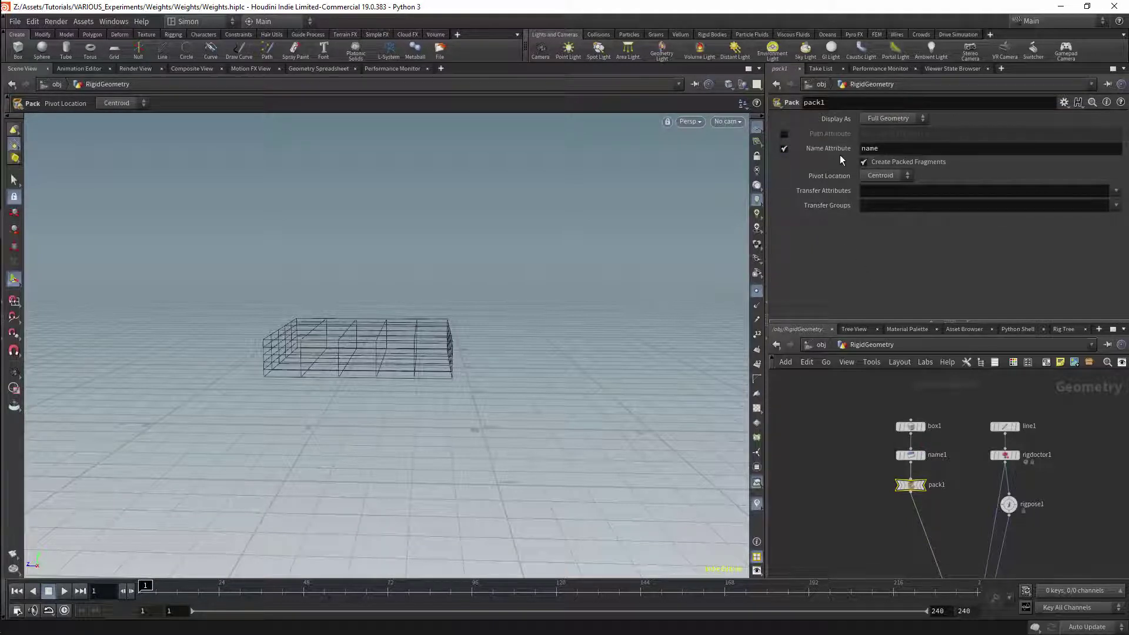
pyautogui.click(1116, 192)
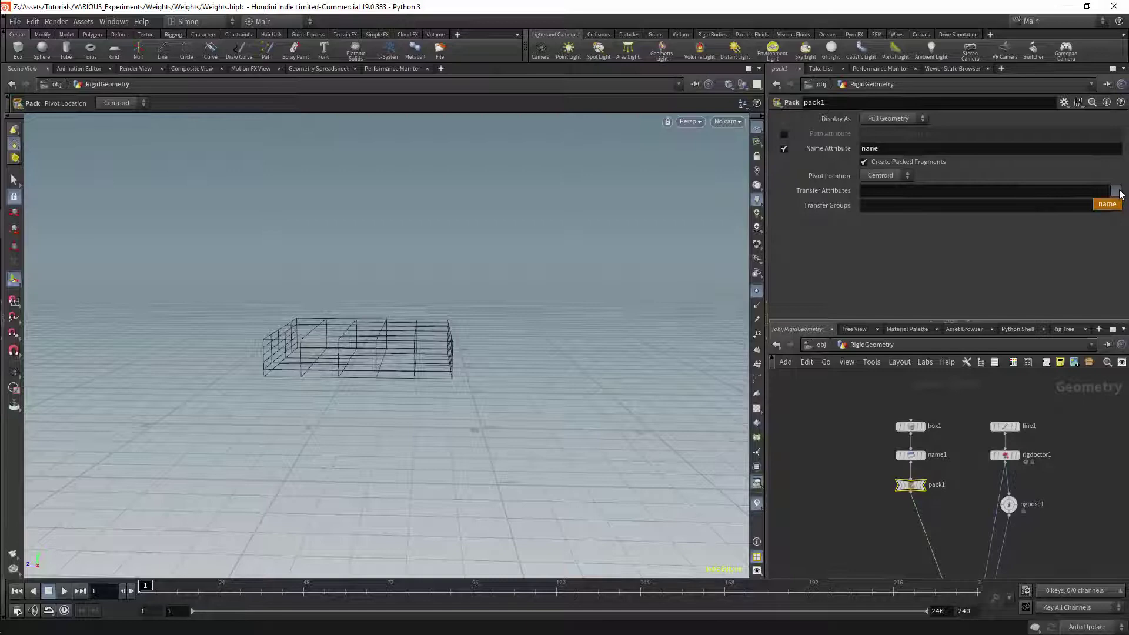
pyautogui.click(1113, 204)
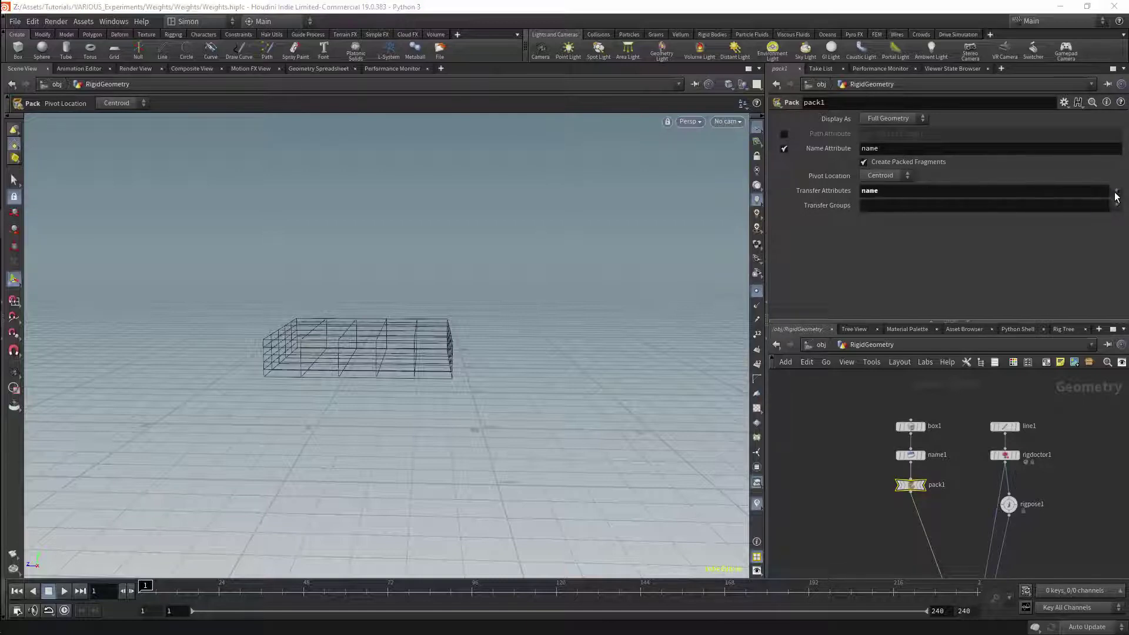
# - Add a KineFX Capture Packed Geometry node below pack1 and send future errors to the console
pyautogui.press('h')
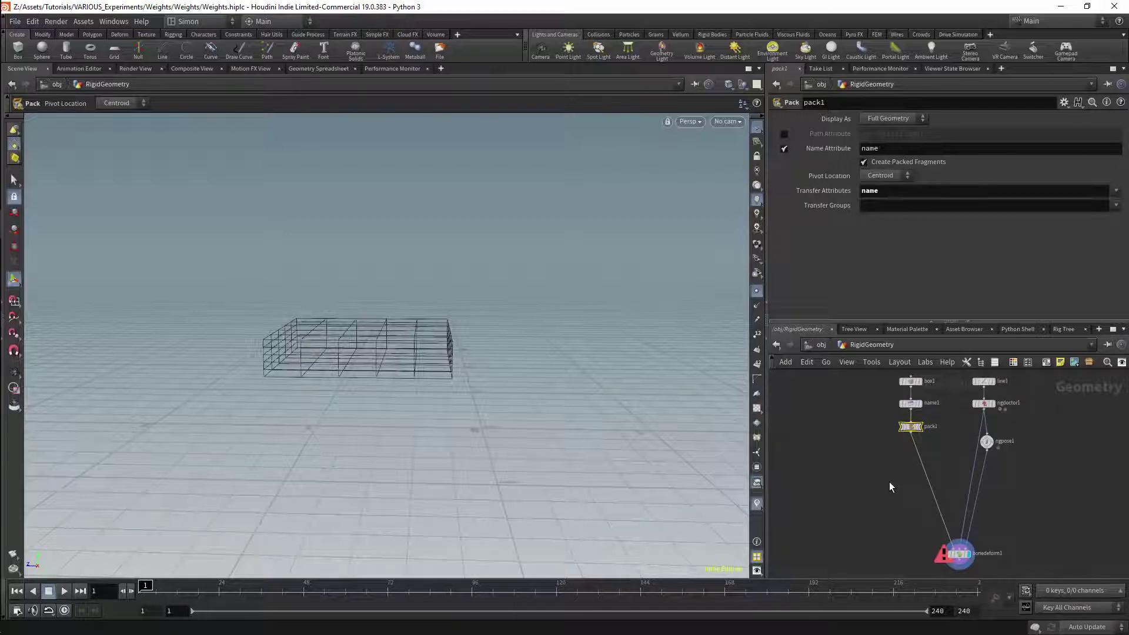
pyautogui.press('Tab')
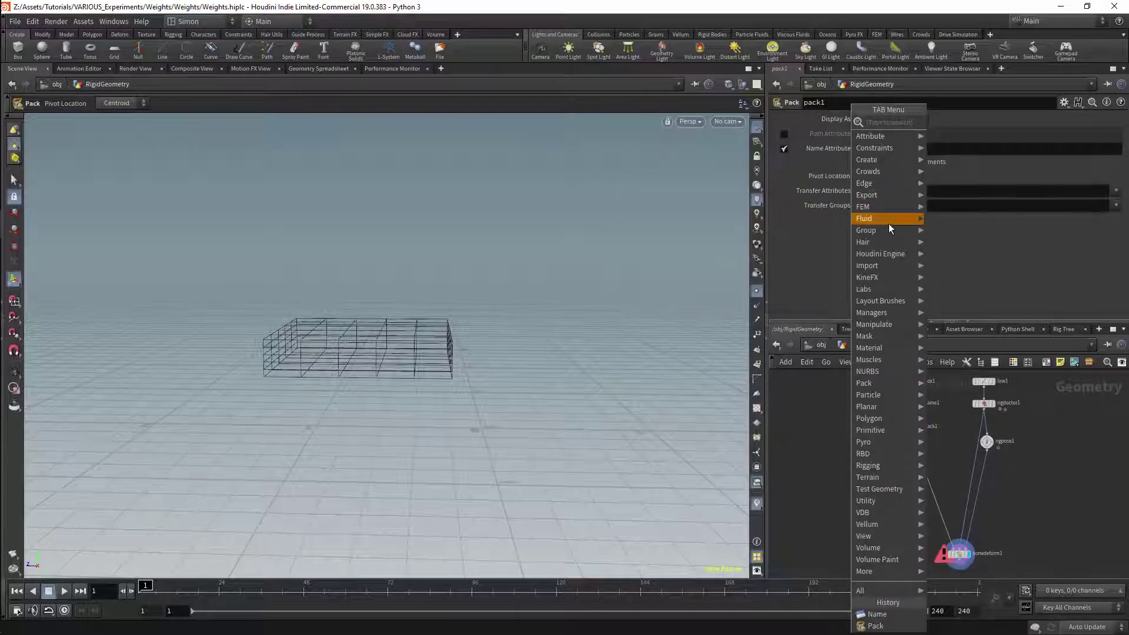
pyautogui.moveTo(874, 281)
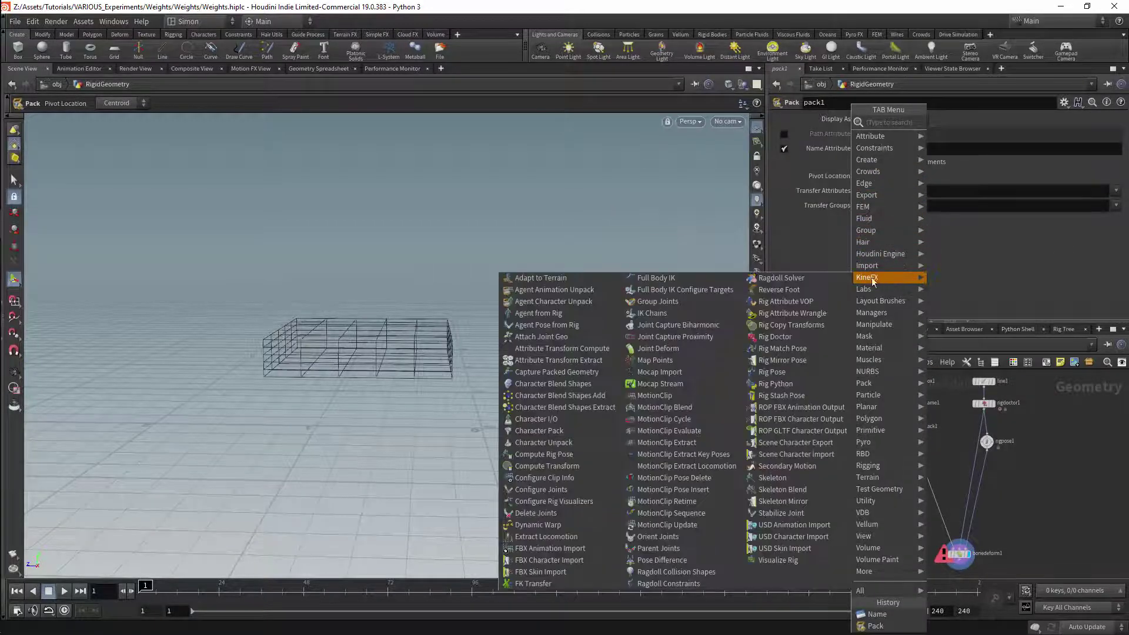
pyautogui.click(573, 377)
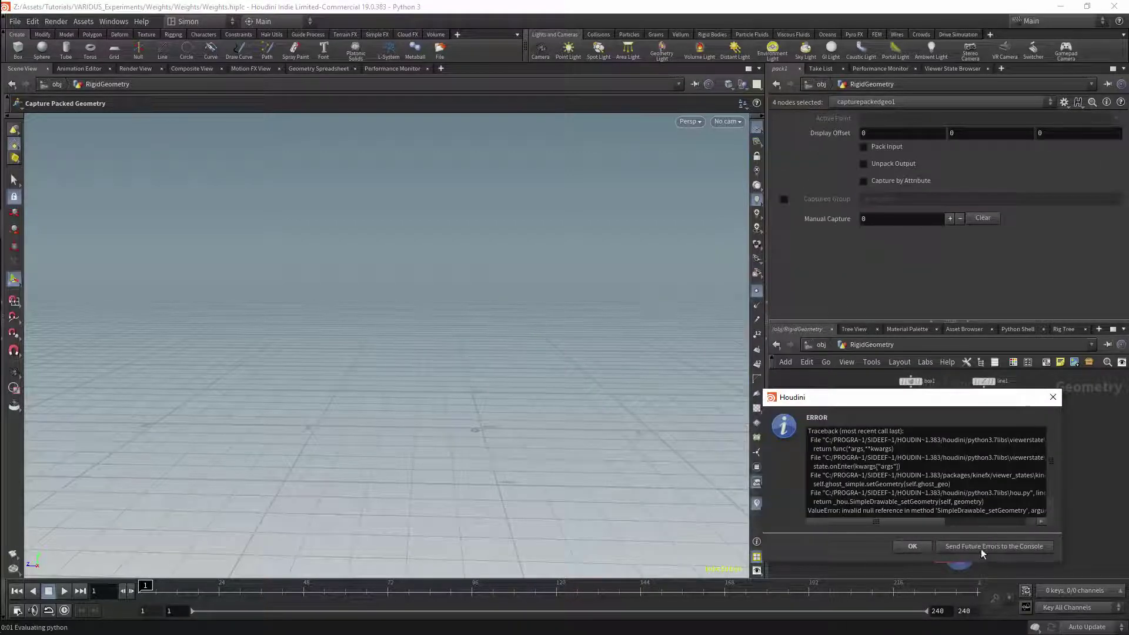
pyautogui.click(981, 548)
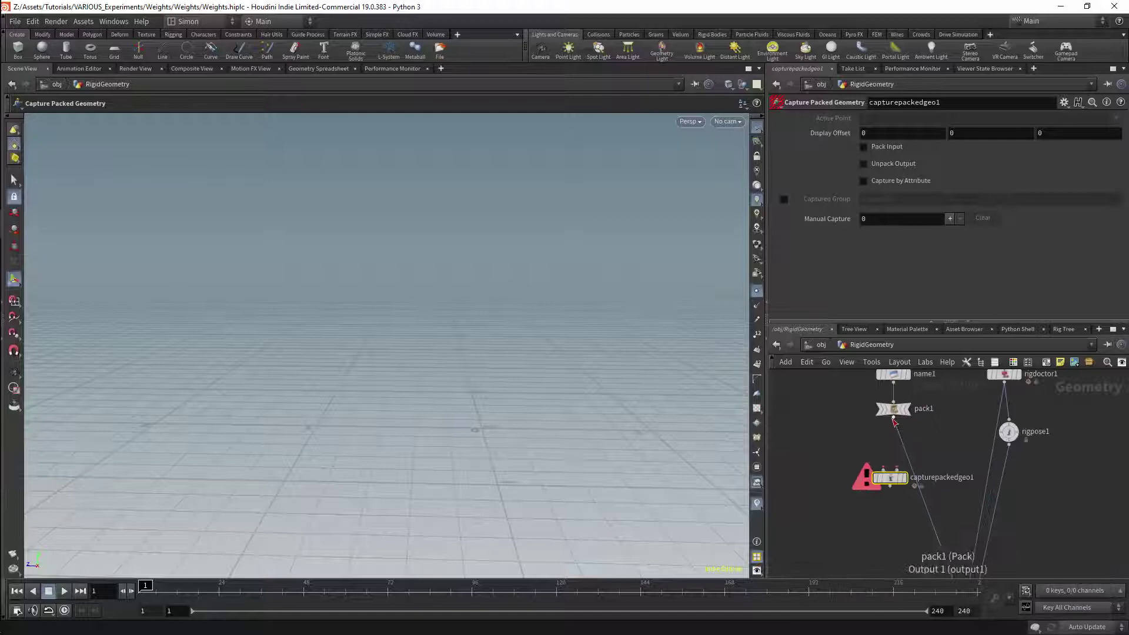
# - Wire capturepackedgeo1 between pack1 and bonedeform1, connect rigdoctor1 to its second input, and dismiss the error console
pyautogui.moveTo(894, 483)
pyautogui.mouseDown()
pyautogui.moveTo(928, 482)
pyautogui.moveTo(906, 482)
pyautogui.mouseUp()
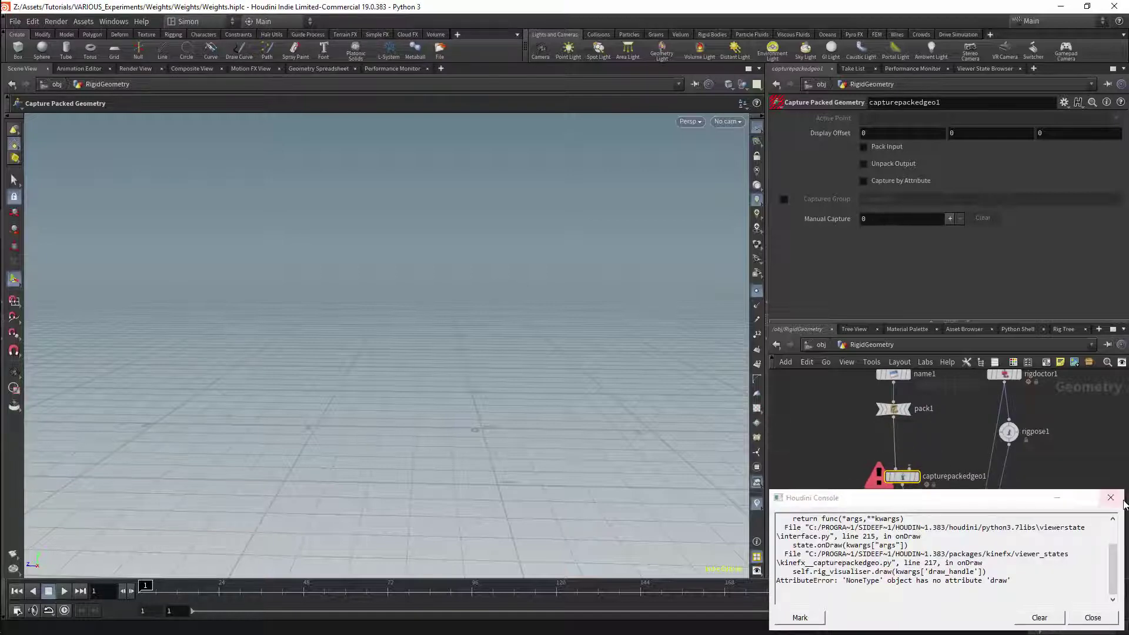
pyautogui.click(1124, 504)
pyautogui.moveTo(1004, 382); pyautogui.dragTo(911, 470)
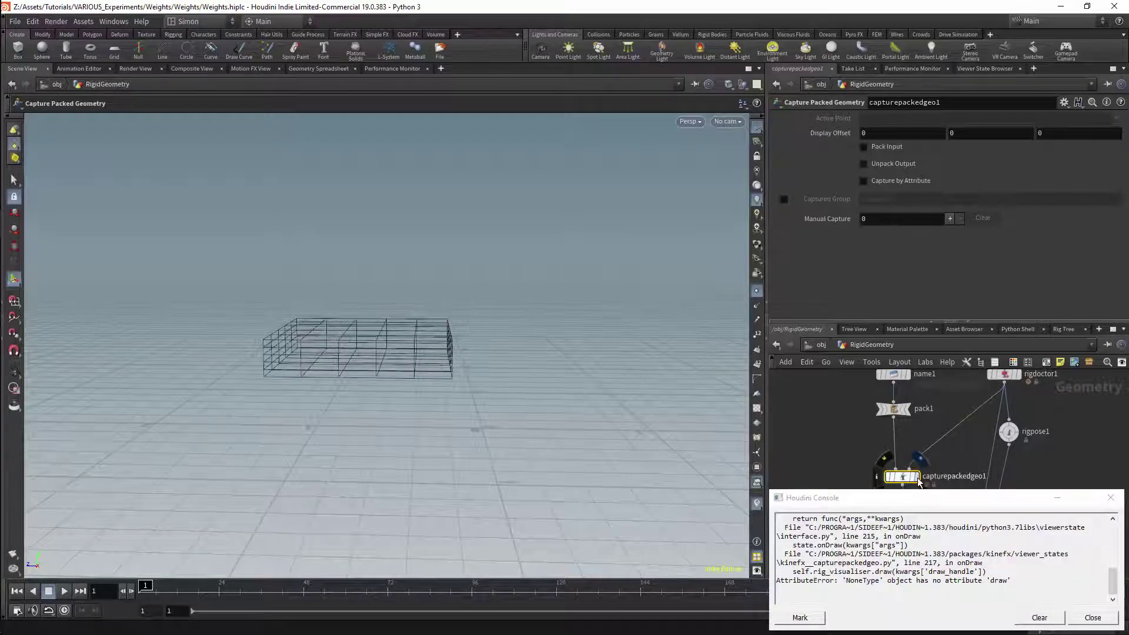
pyautogui.click(1111, 498)
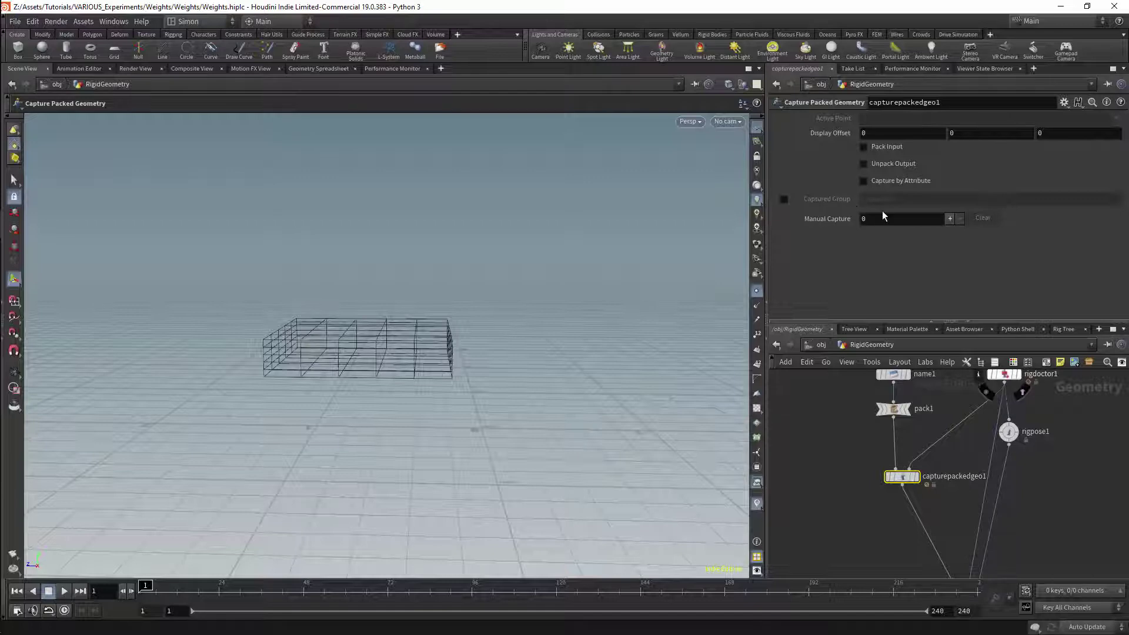
# - Add one Manual Capture entry to capturepackedgeo1 and dismiss the error console
pyautogui.click(950, 218)
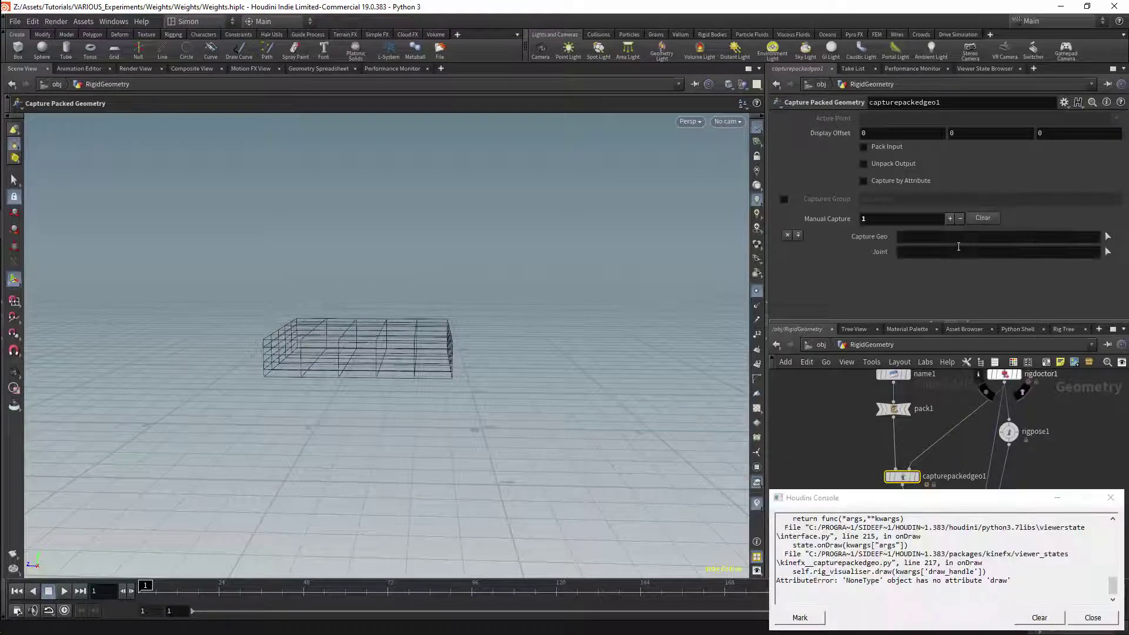
pyautogui.click(1111, 497)
pyautogui.moveTo(929, 440); pyautogui.dragTo(940, 456, button='middle')
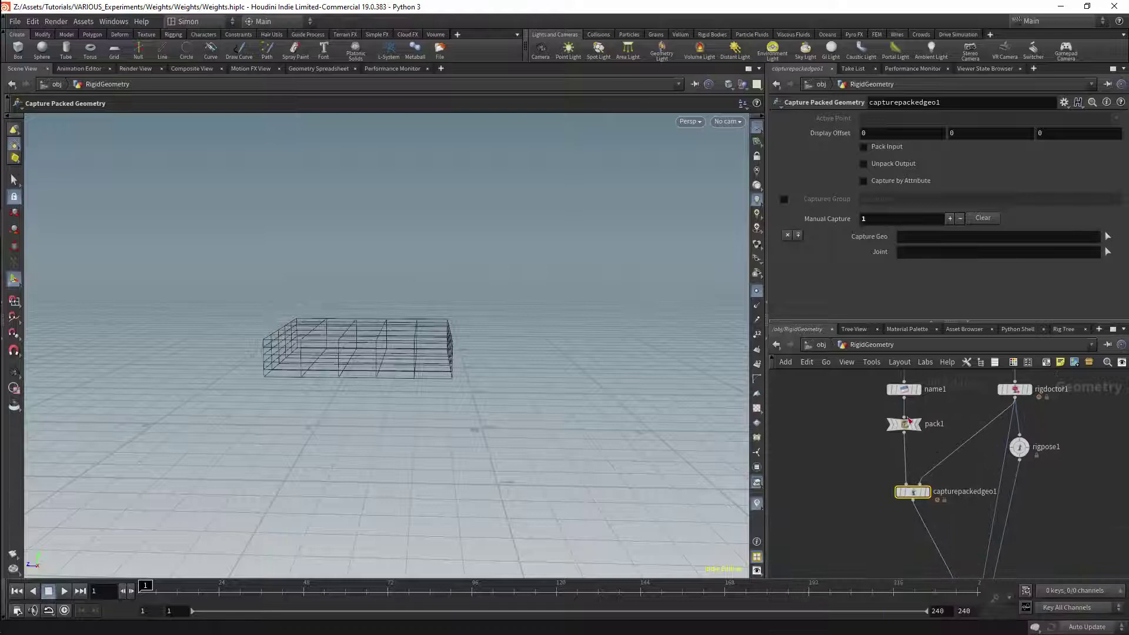
pyautogui.click(904, 389)
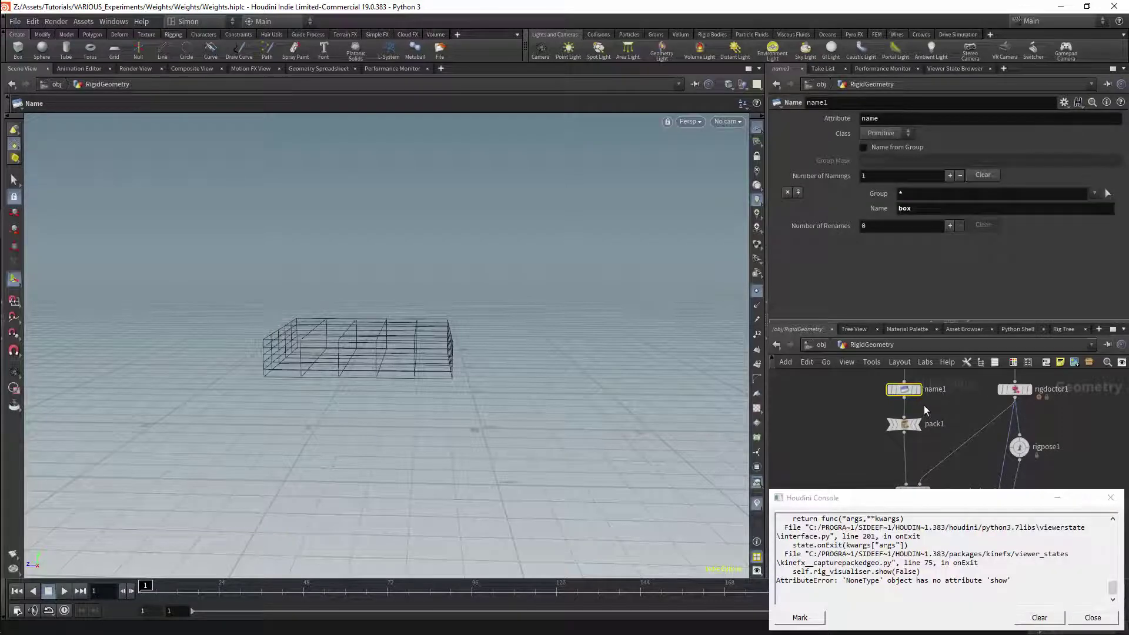
pyautogui.click(1111, 497)
pyautogui.moveTo(955, 428)
pyautogui.mouseDown(button='middle')
pyautogui.moveTo(961, 473)
pyautogui.moveTo(957, 446)
pyautogui.mouseUp(button='middle')
pyautogui.click(915, 509)
pyautogui.click(1108, 236)
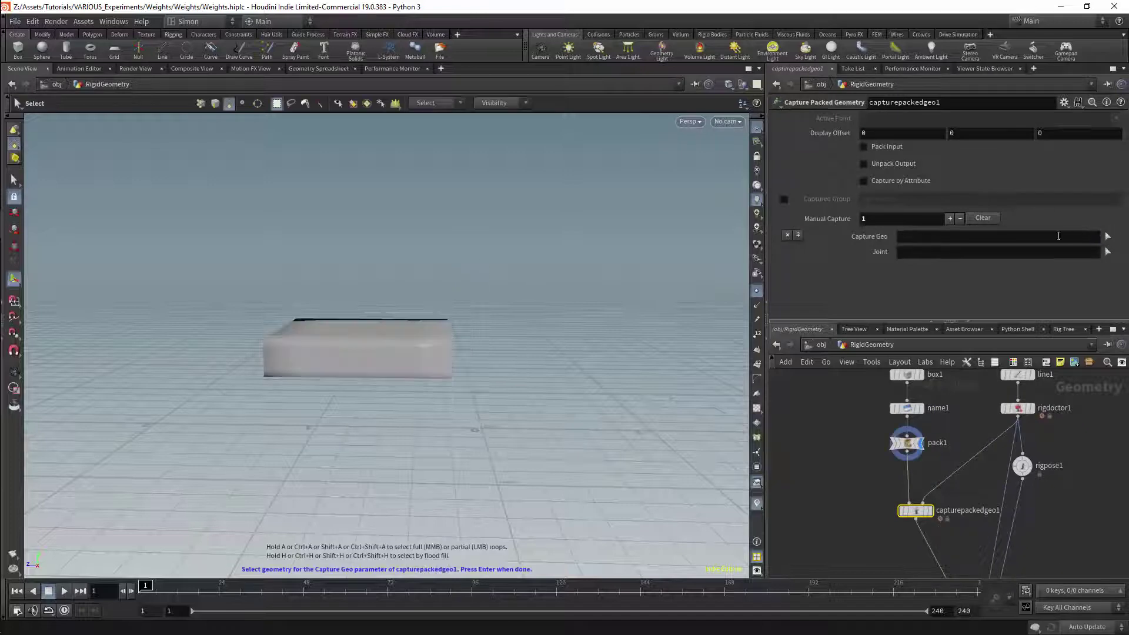
pyautogui.click(446, 356)
pyautogui.press('Return')
pyautogui.click(1108, 251)
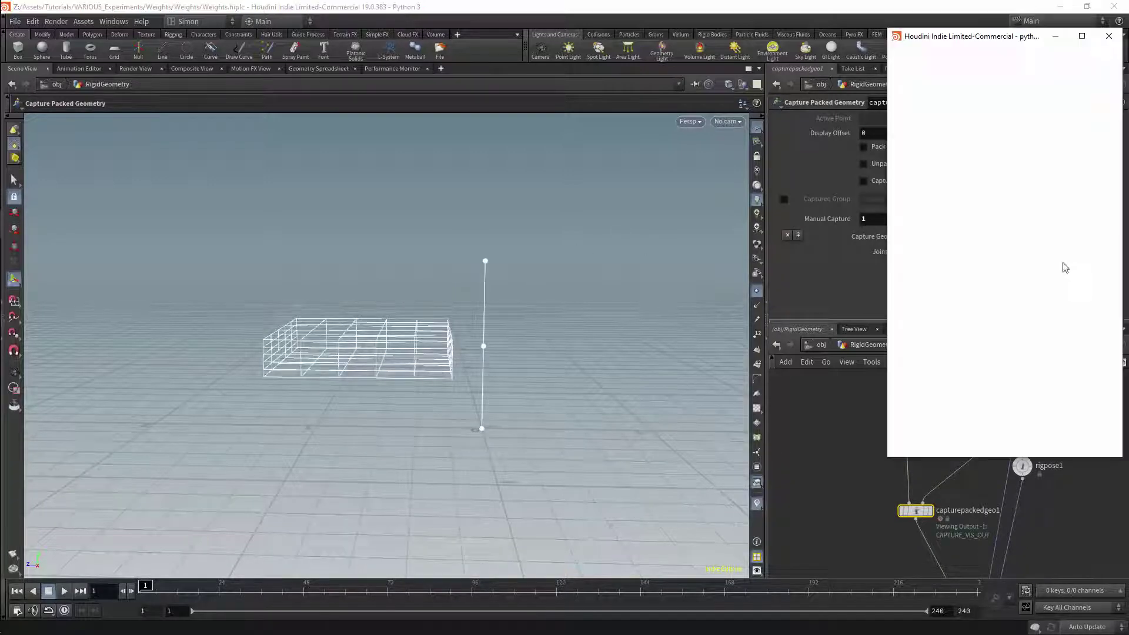
pyautogui.click(484, 350)
pyautogui.press('Return')
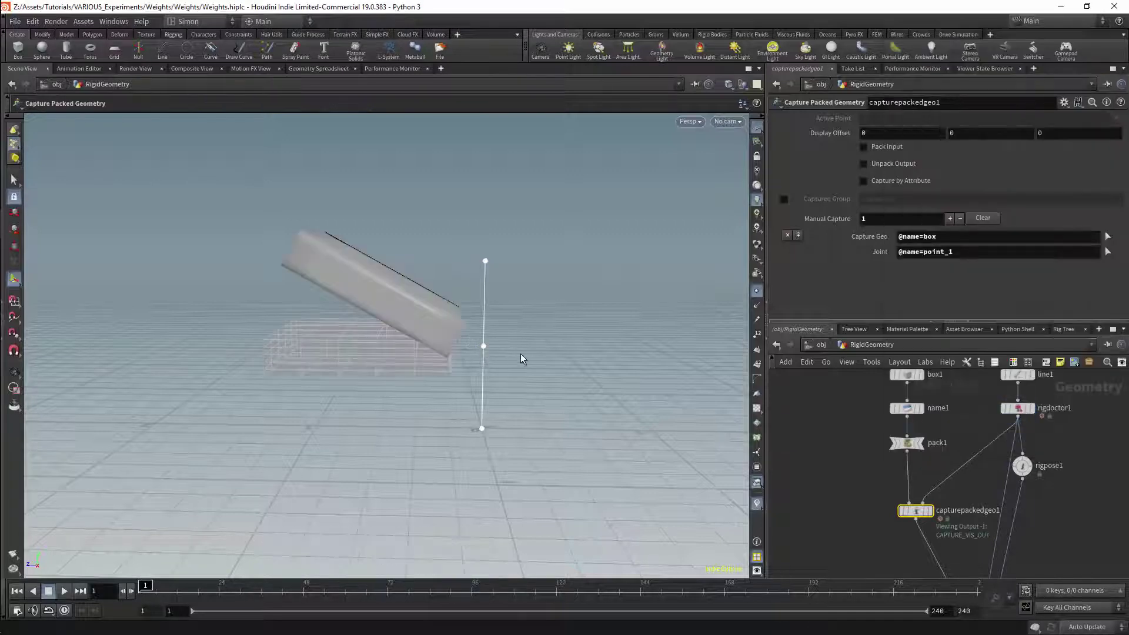
# - Select bonedeform1 and set the viewport shading to Smooth Wire Shaded to inspect the deformed box
pyautogui.moveTo(950, 521); pyautogui.dragTo(963, 464, button='middle')
pyautogui.moveTo(1071, 497); pyautogui.dragTo(1018, 411, button='middle')
pyautogui.click(955, 534)
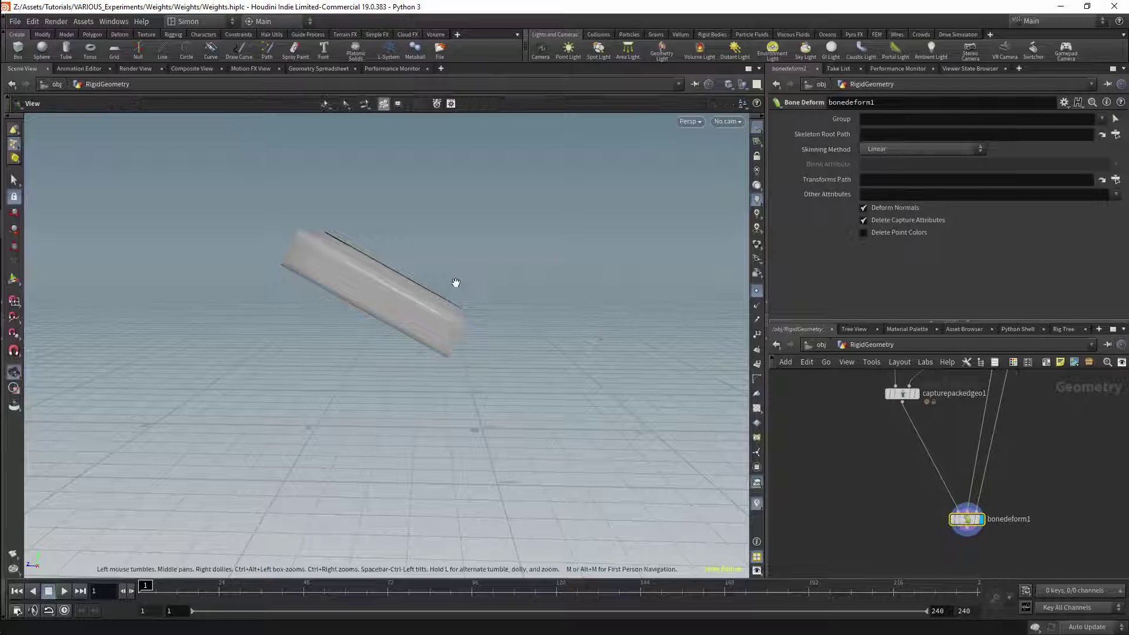
pyautogui.keyDown('alt'); pyautogui.moveTo(453, 285); pyautogui.dragTo(530, 320); pyautogui.keyUp('alt')
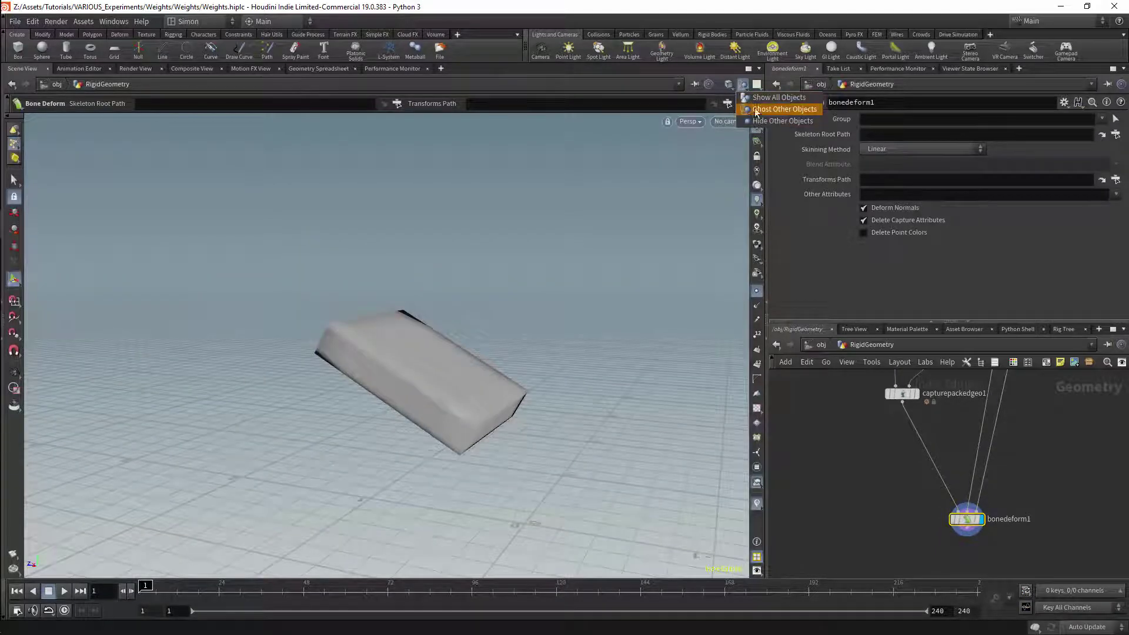
pyautogui.press('Escape')
pyautogui.moveTo(607, 387)
pyautogui.mouseDown()
pyautogui.moveTo(511, 350)
pyautogui.moveTo(532, 344)
pyautogui.mouseUp()
pyautogui.click(729, 84)
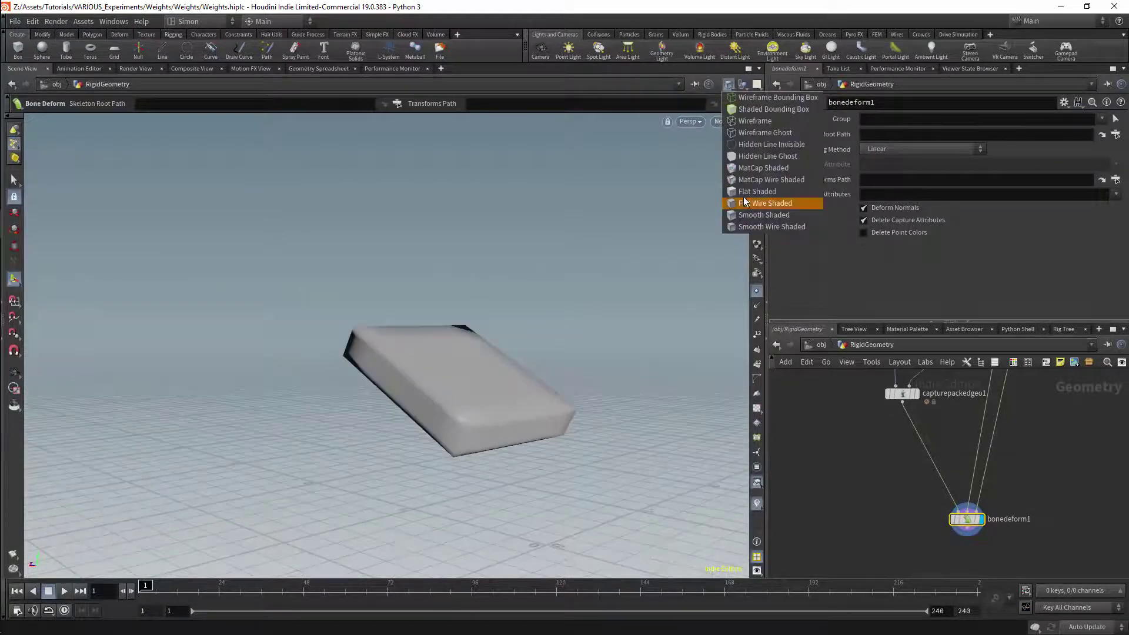
pyautogui.click(742, 225)
pyautogui.keyDown('alt'); pyautogui.moveTo(497, 302); pyautogui.dragTo(479, 371); pyautogui.keyUp('alt')
# - Try rotating the middle joint in rigpose1 to test the rigid box, and undo the rotation
pyautogui.moveTo(1032, 384); pyautogui.dragTo(967, 487, button='middle')
pyautogui.click(944, 452)
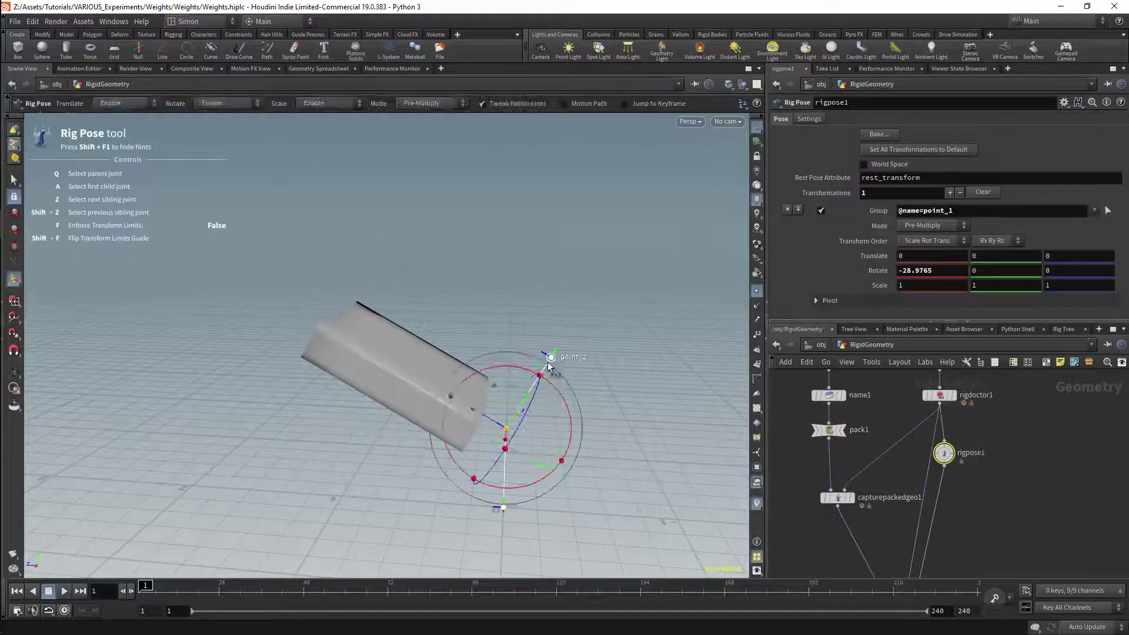
pyautogui.keyDown('alt'); pyautogui.moveTo(553, 365); pyautogui.dragTo(594, 347); pyautogui.keyUp('alt')
pyautogui.moveTo(422, 354); pyautogui.dragTo(501, 348)
pyautogui.hotkey('ctrl', 'z')
pyautogui.keyDown('alt'); pyautogui.moveTo(502, 348); pyautogui.dragTo(504, 297, button='middle'); pyautogui.keyUp('alt')
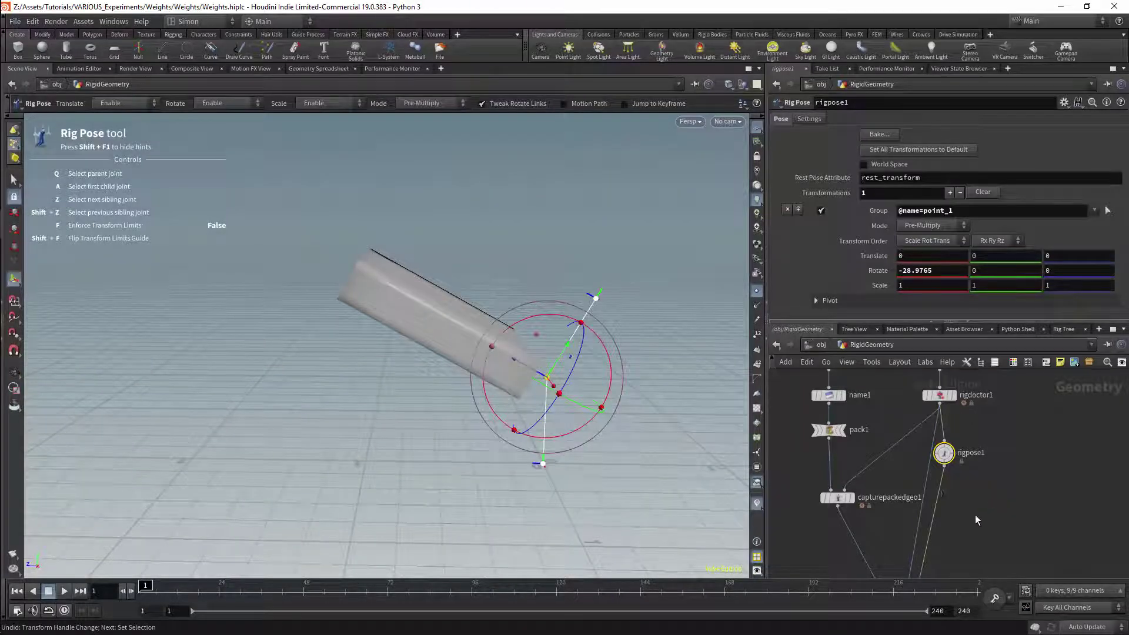
# - Insert an Unpack node on the wire between capturepackedgeo1 and bonedeform1
pyautogui.moveTo(976, 515); pyautogui.dragTo(1014, 445, button='middle')
pyautogui.keyDown('alt'); pyautogui.moveTo(533, 334); pyautogui.dragTo(441, 245); pyautogui.keyUp('alt')
pyautogui.press('Tab')
pyautogui.write('un')
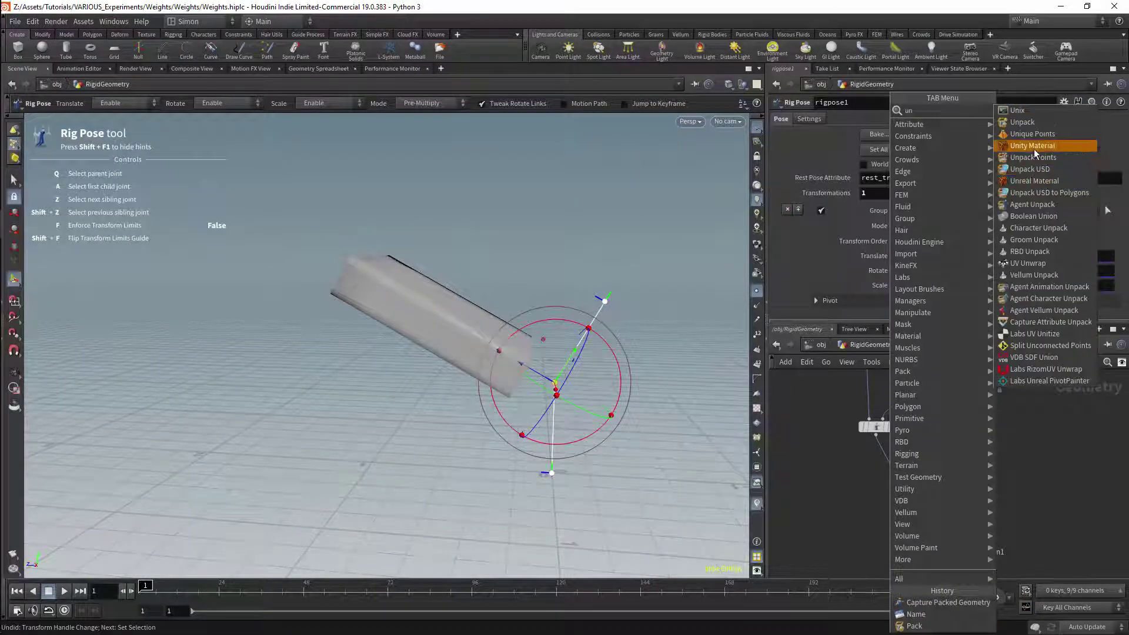
pyautogui.click(1033, 122)
pyautogui.click(889, 465)
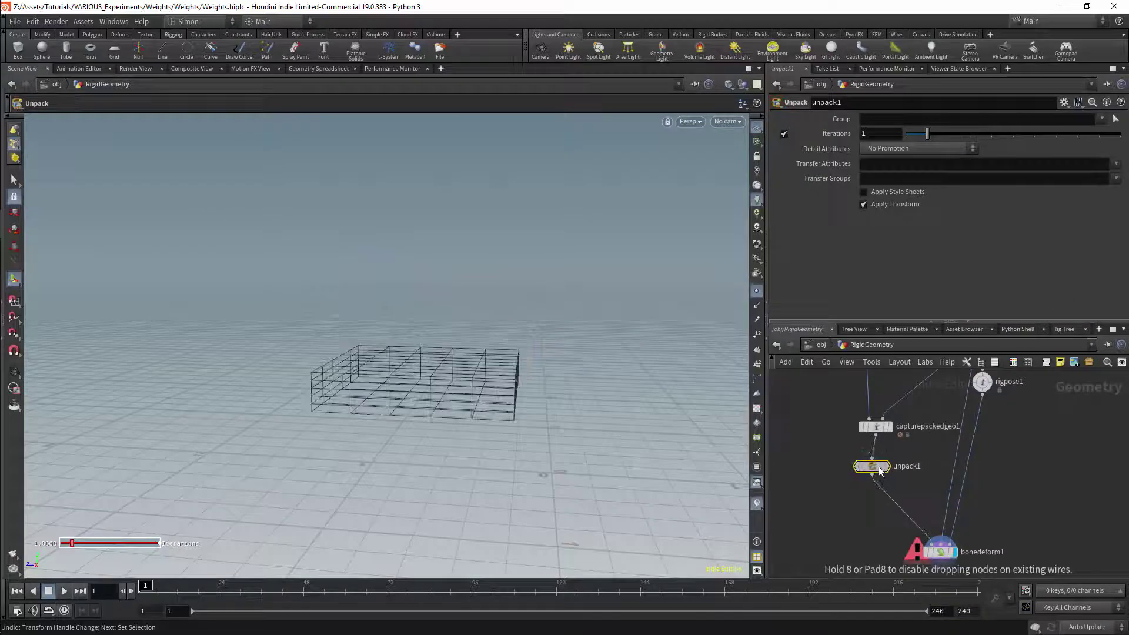
# - Set the Transfer Attributes of unpack1 to boneCapture, name and Cd
pyautogui.click(1115, 163)
pyautogui.click(1094, 188)
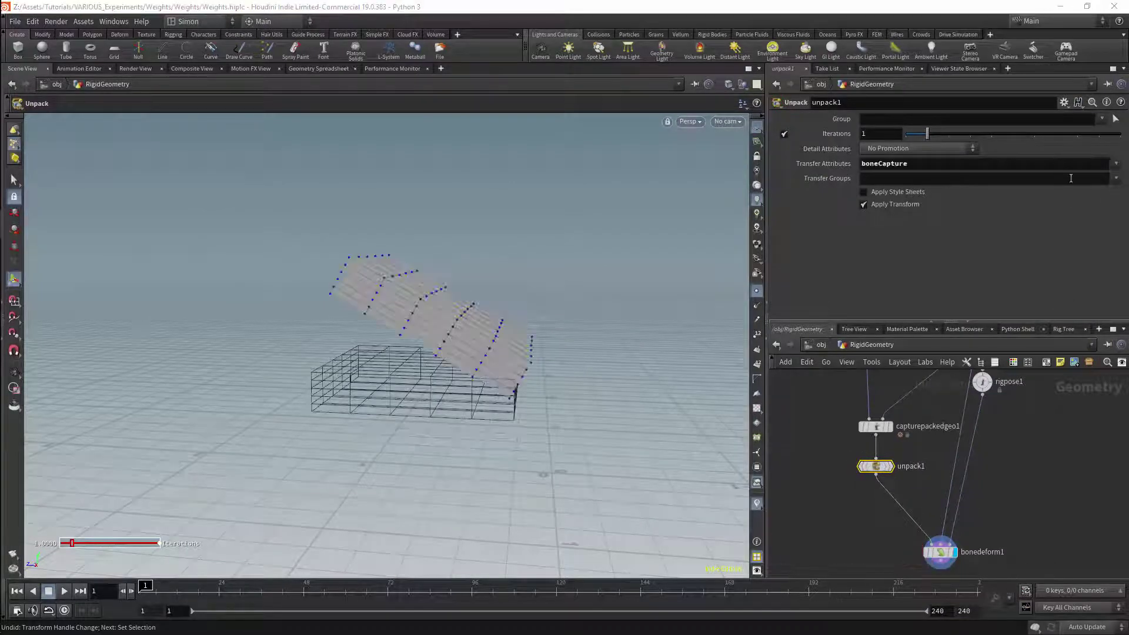
pyautogui.click(1115, 164)
pyautogui.click(1095, 200)
pyautogui.click(1116, 164)
pyautogui.click(1095, 176)
# - Rotate the middle joint in rigpose1 to about -41.6 degrees around X to test the unpacked box
pyautogui.click(940, 551)
pyautogui.keyDown('alt'); pyautogui.moveTo(529, 318); pyautogui.dragTo(582, 282); pyautogui.keyUp('alt')
pyautogui.moveTo(1017, 371); pyautogui.dragTo(1015, 433, button='middle')
pyautogui.click(979, 447)
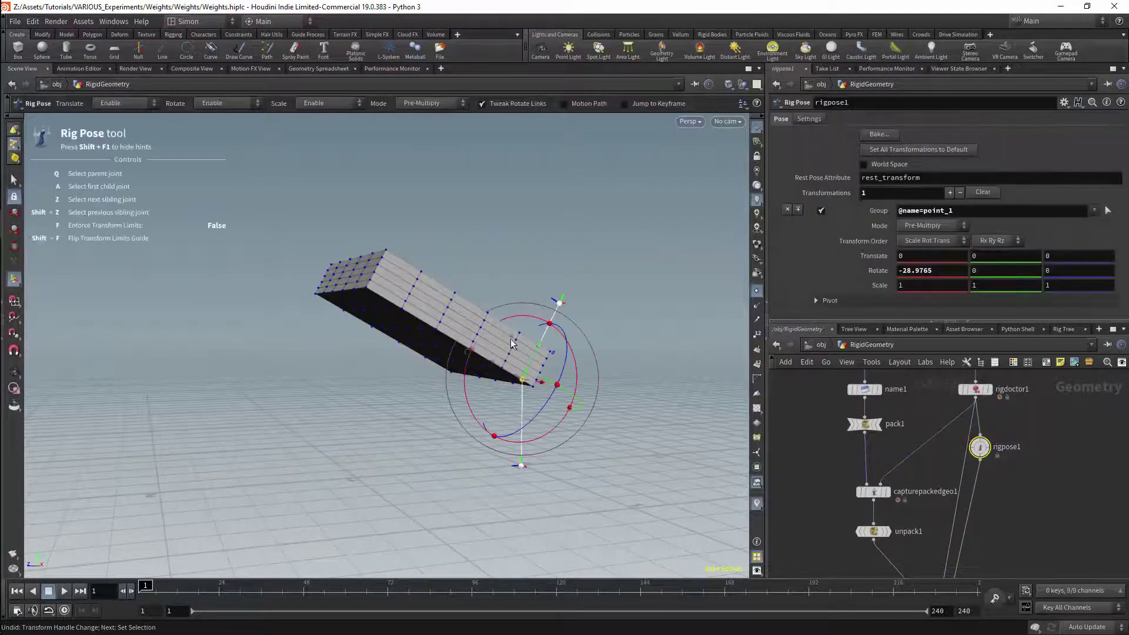
pyautogui.moveTo(510, 340); pyautogui.dragTo(477, 347)
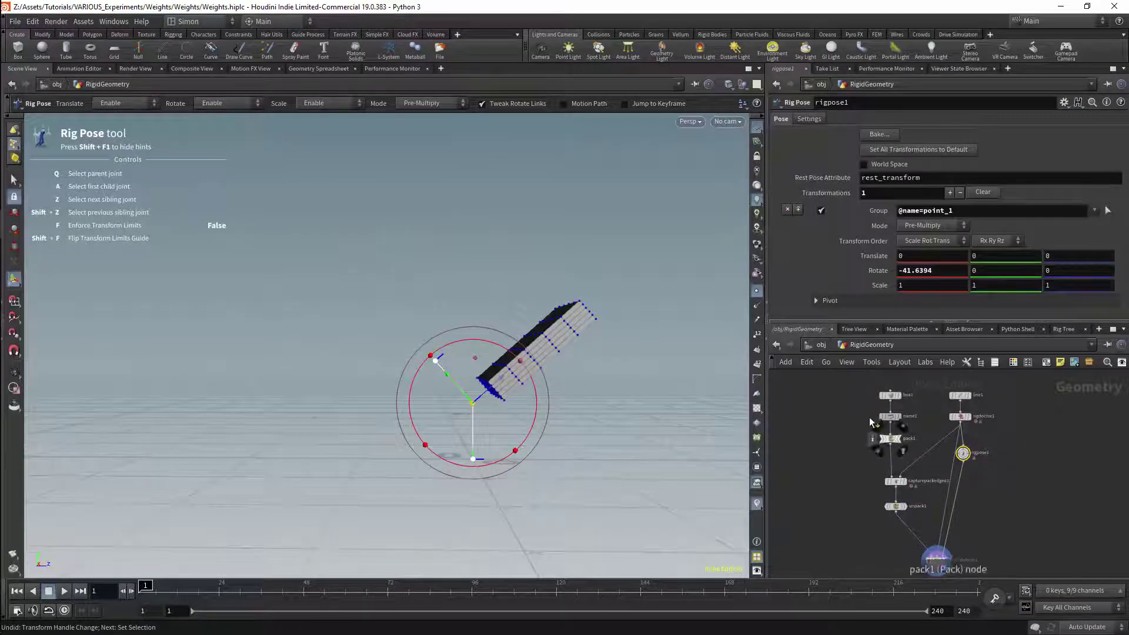
# - Review the name1 and capturepackedgeo1 settings, and set the Transfer Attributes of unpack1 to * ^Cd
pyautogui.click(889, 417)
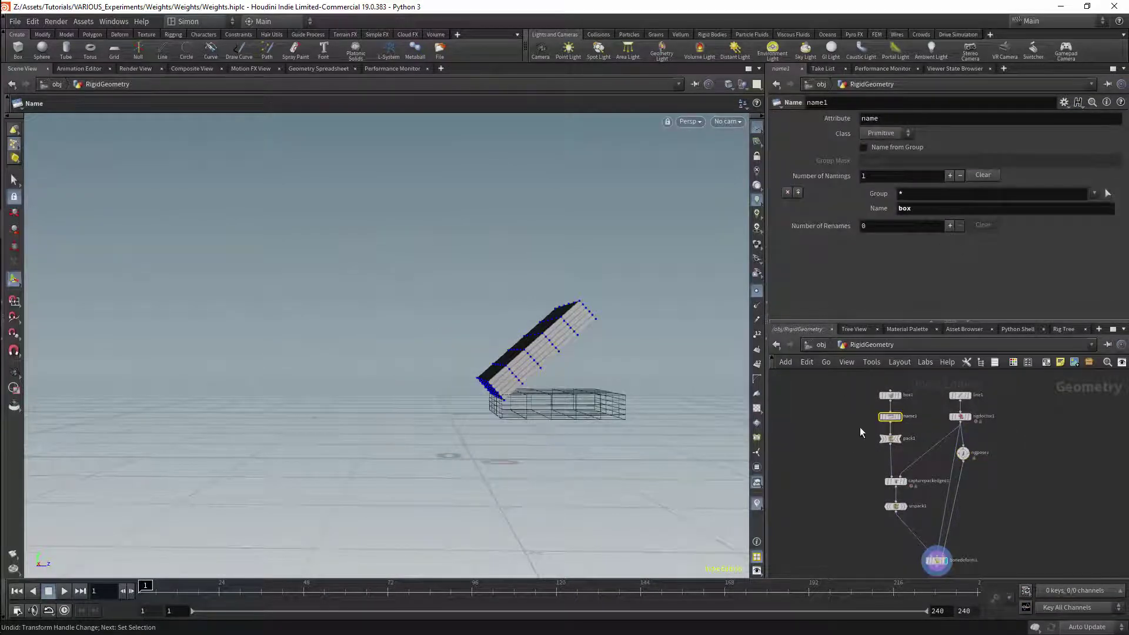
pyautogui.click(892, 481)
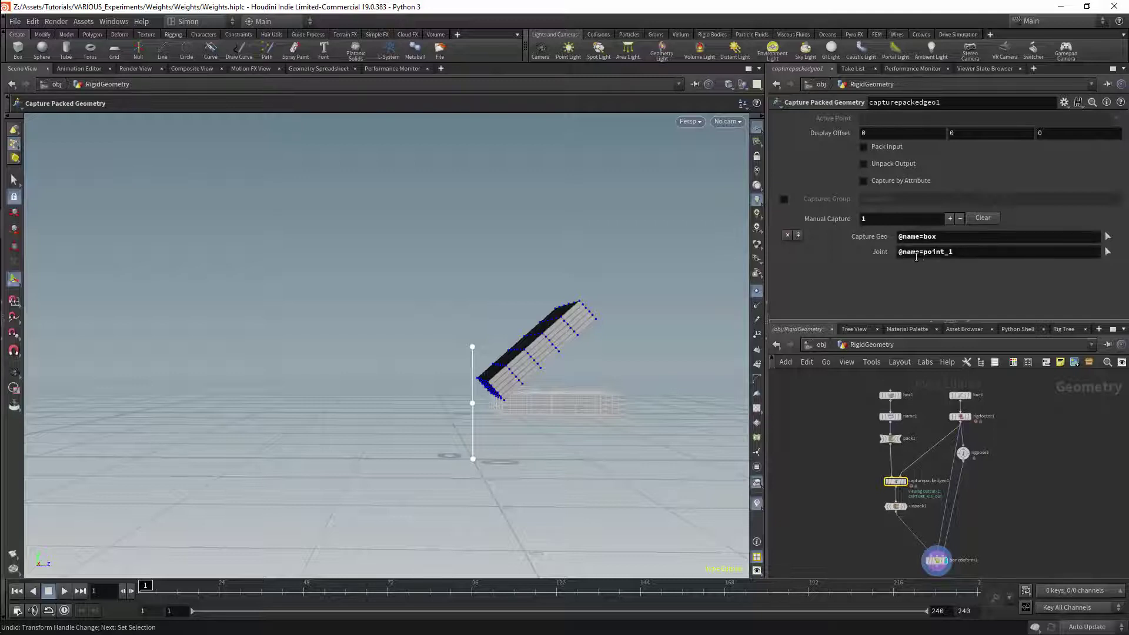
pyautogui.click(893, 507)
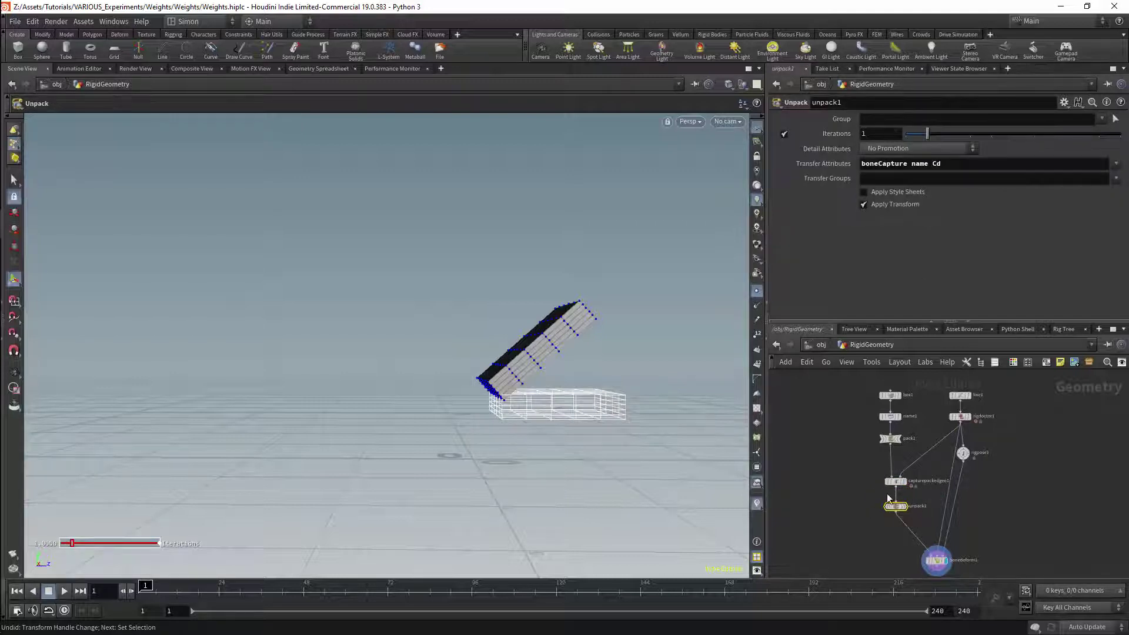
pyautogui.doubleClick(897, 164)
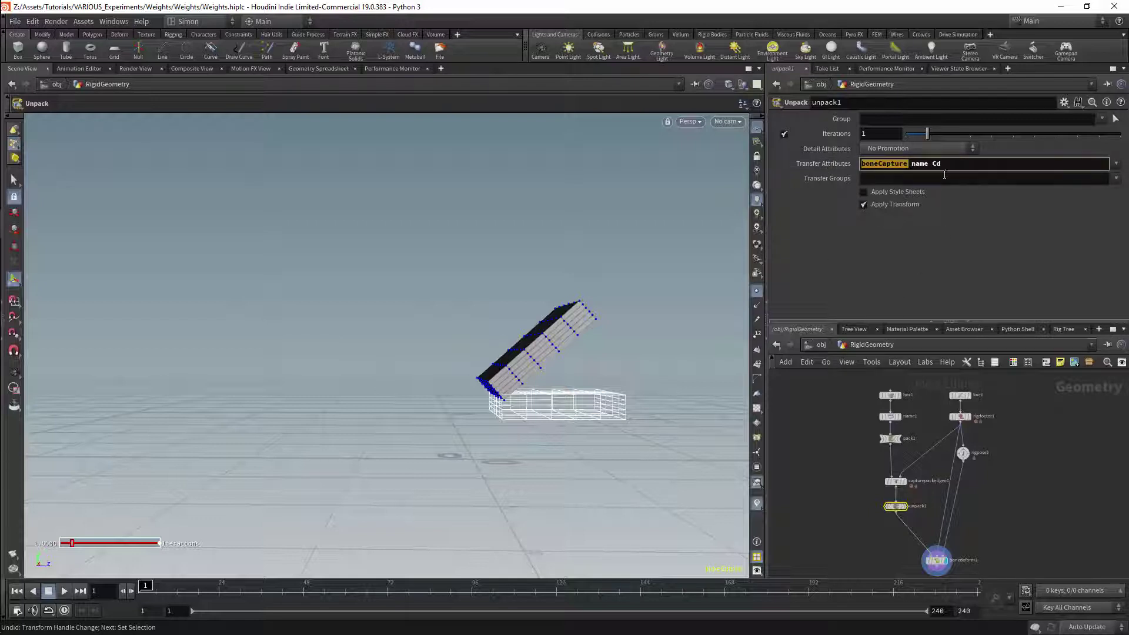
pyautogui.moveTo(948, 164); pyautogui.dragTo(860, 164)
pyautogui.write('*')
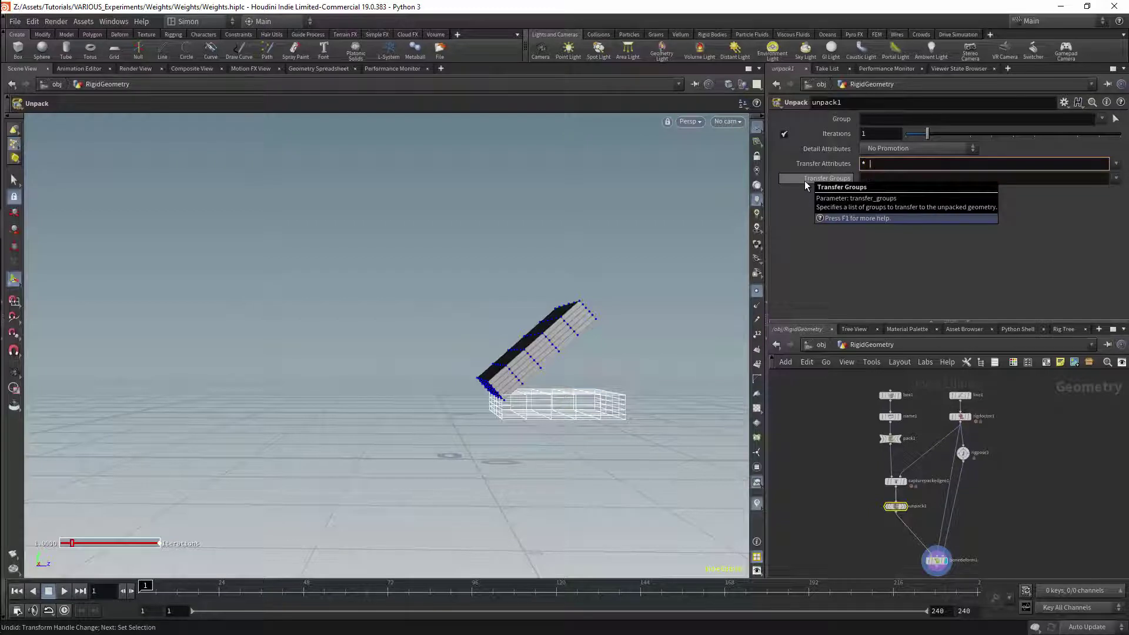
pyautogui.write(' ^')
pyautogui.write('Cd')
pyautogui.press('Return')
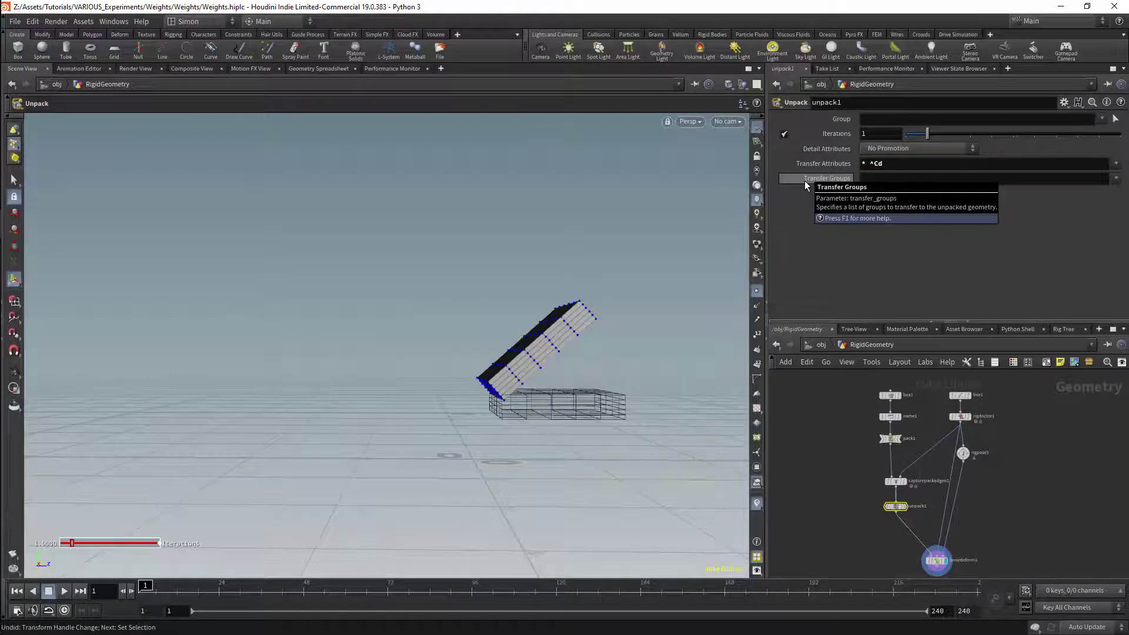